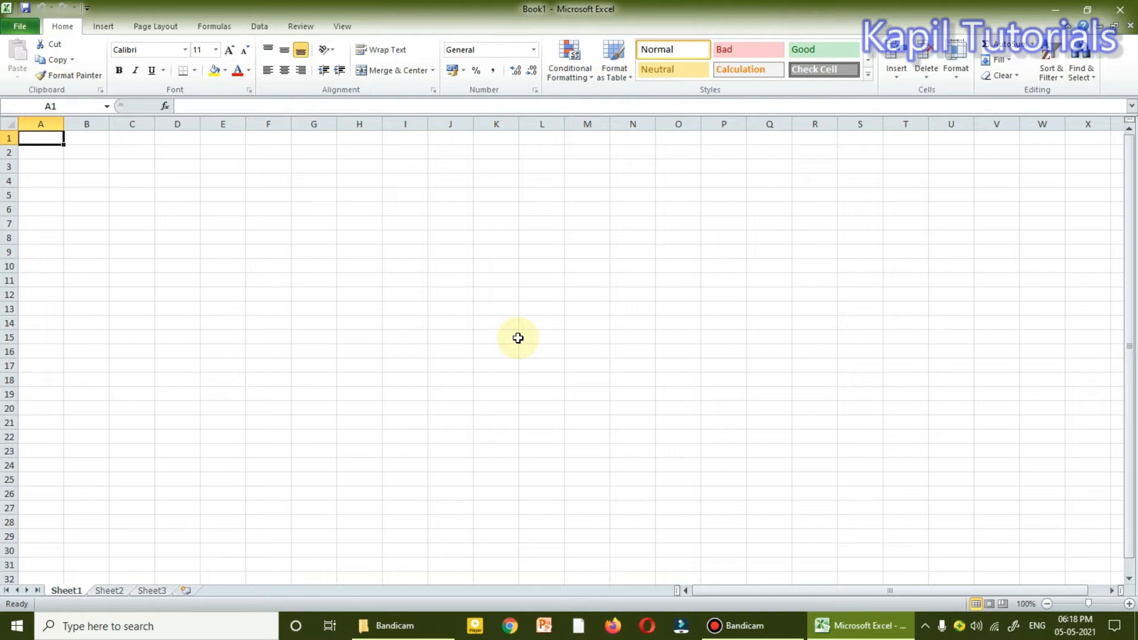
Enter 15 in cell A1 and the multiplication sign x in cell B1.
left_click(42, 141)
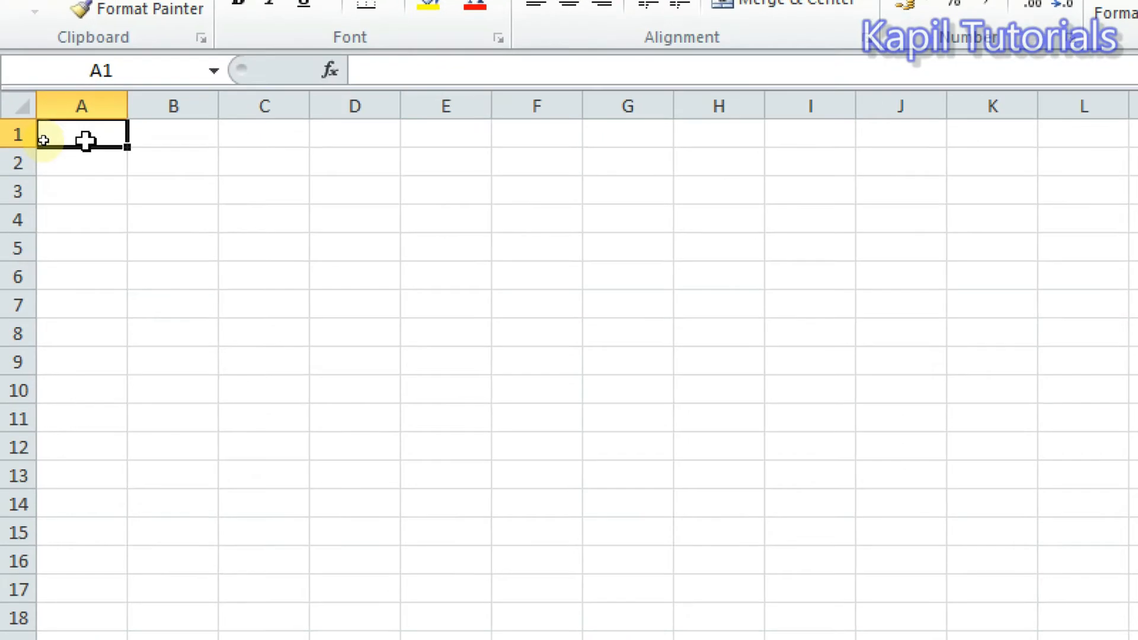
left_click(44, 139)
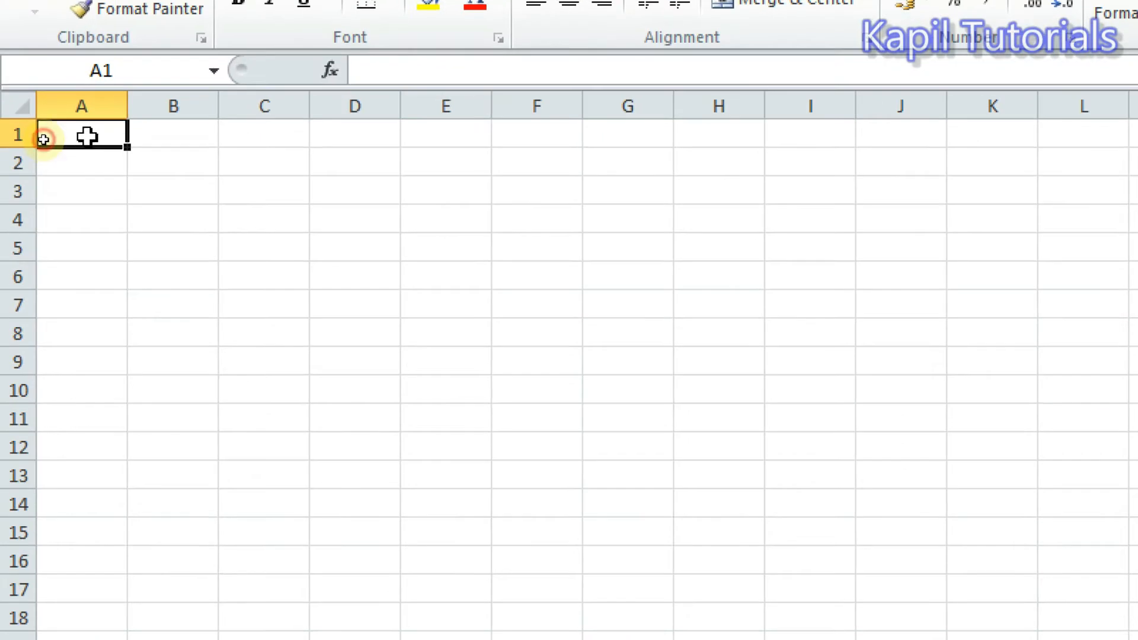
type("15")
key("Tab")
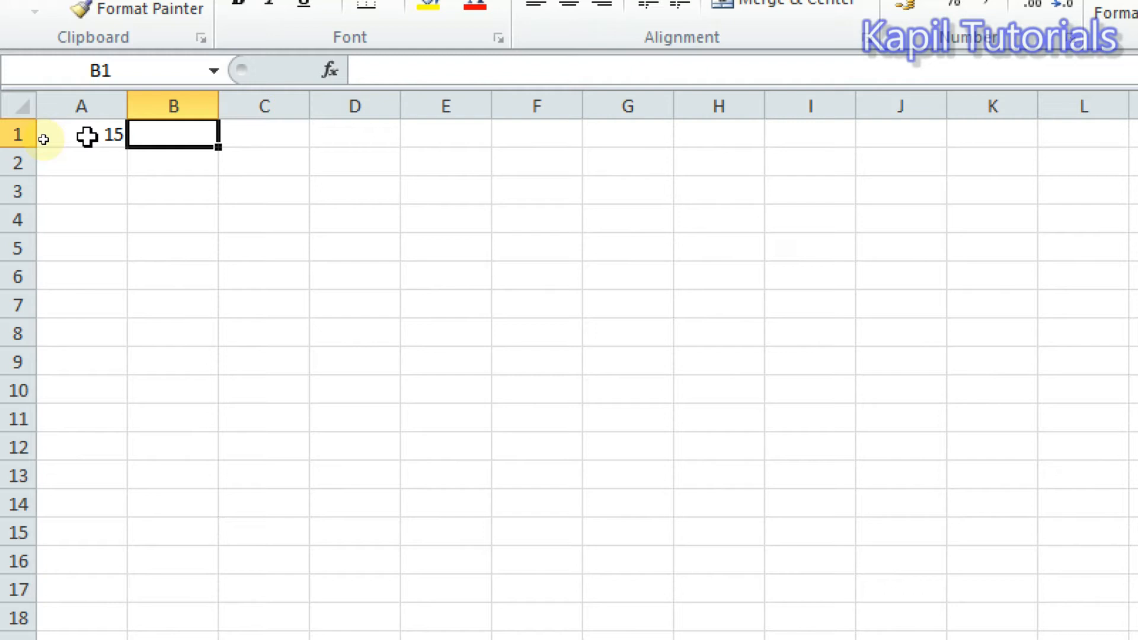
type("x")
key("Return")
key("Up")
key("Right")
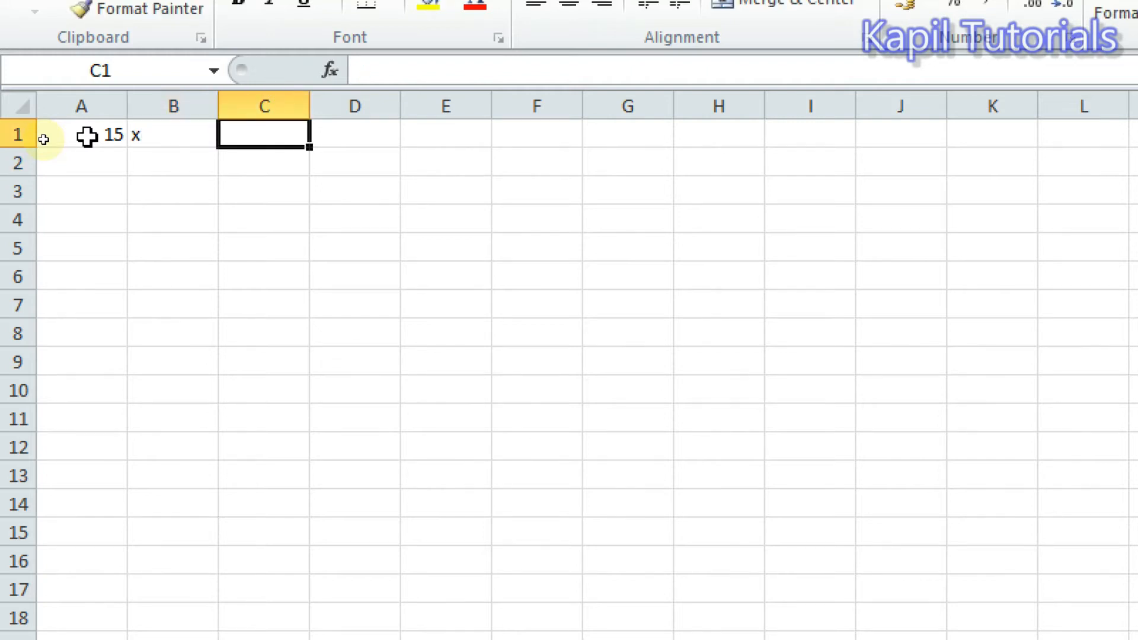
Enter 1 in cell C1 and an equals sign in cell D1.
type("1")
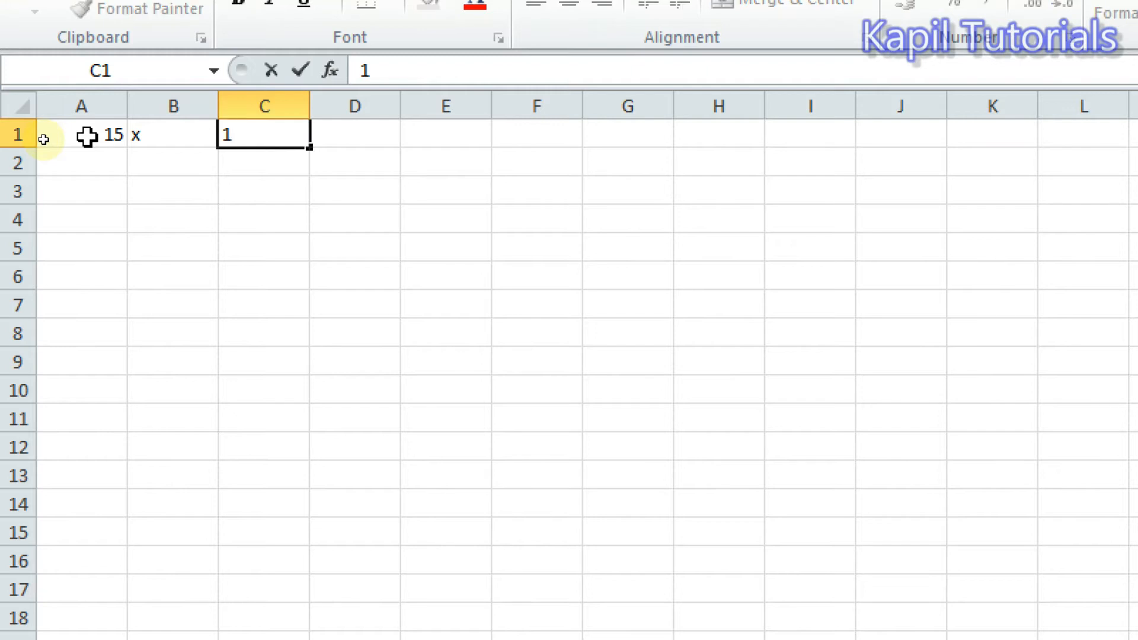
key("Tab")
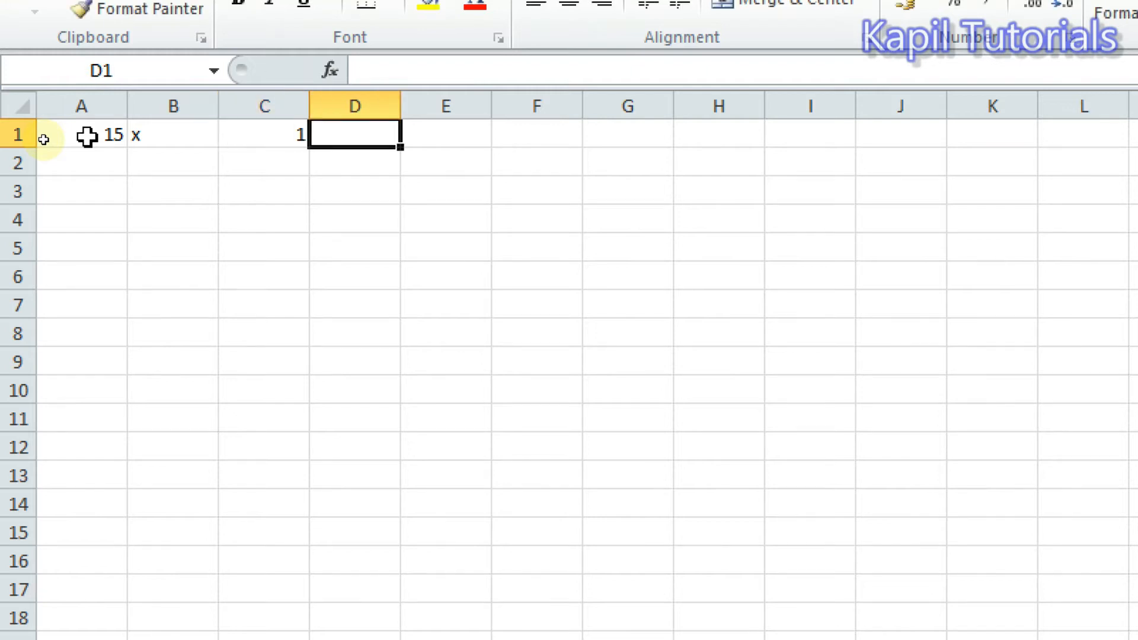
type("=")
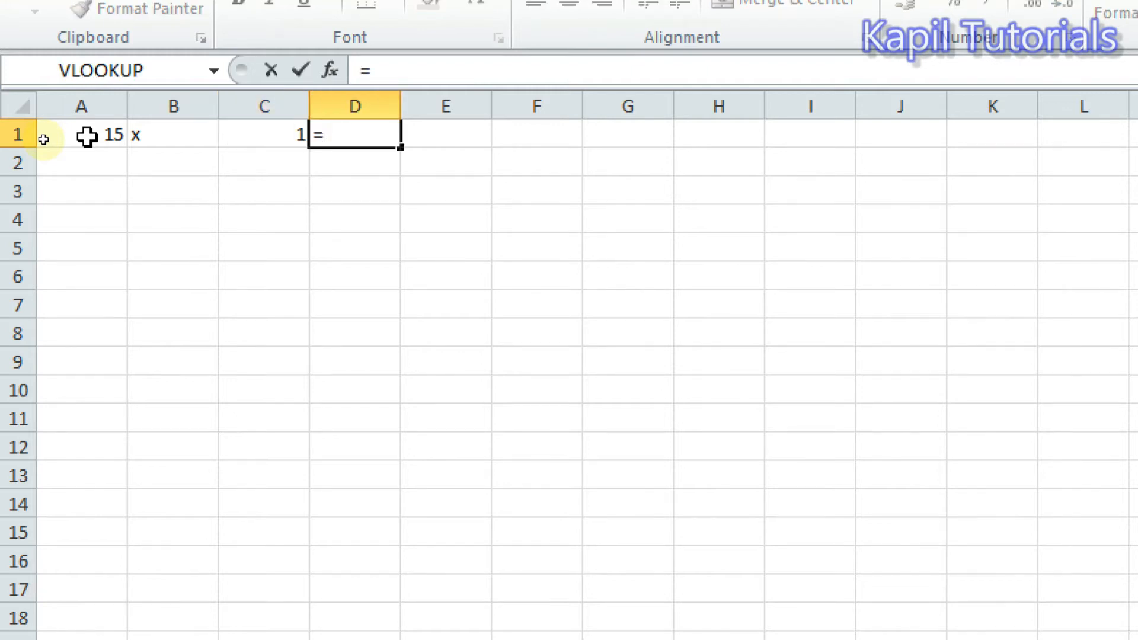
key("Return")
key("Up")
key("Right")
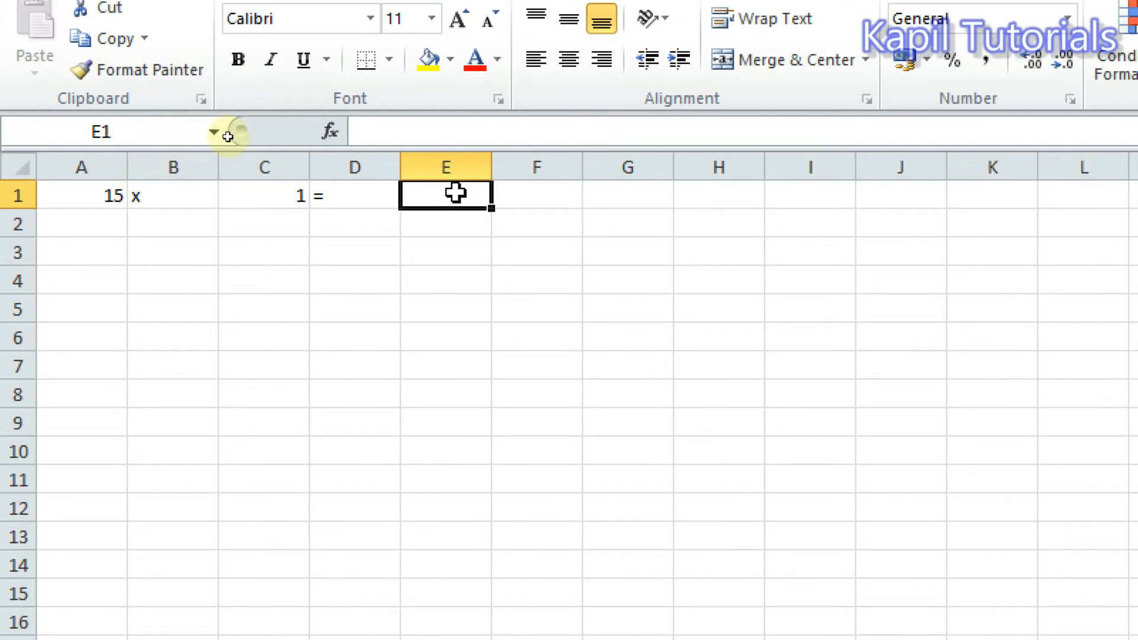
Enter the formula =A1*C1 in cell E1 to multiply the two numbers.
type("=")
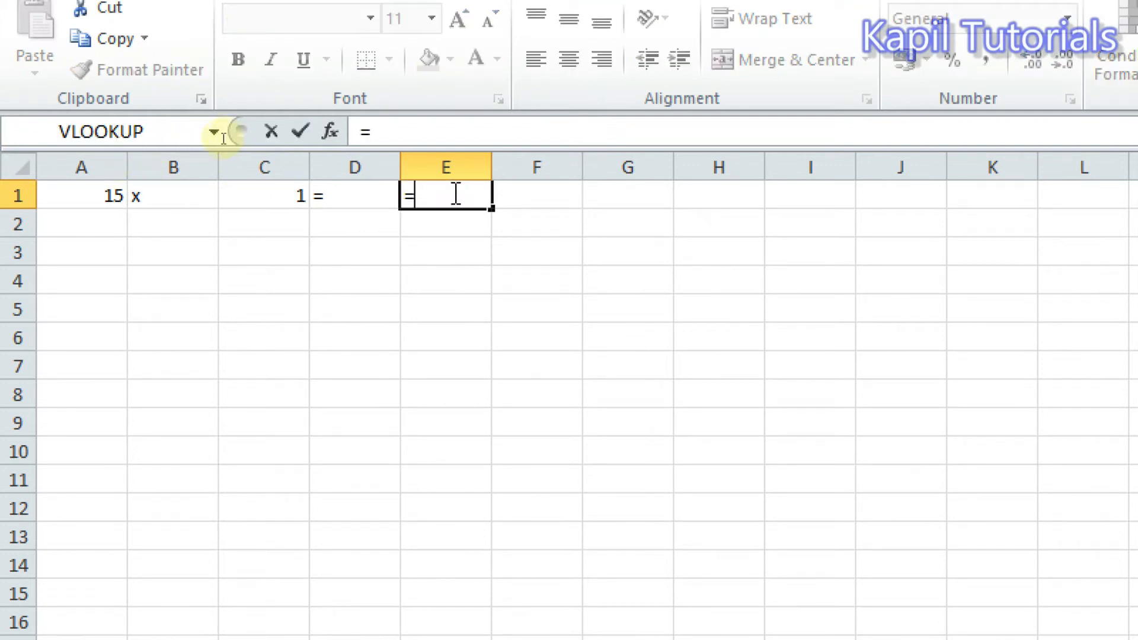
left_click(94, 200)
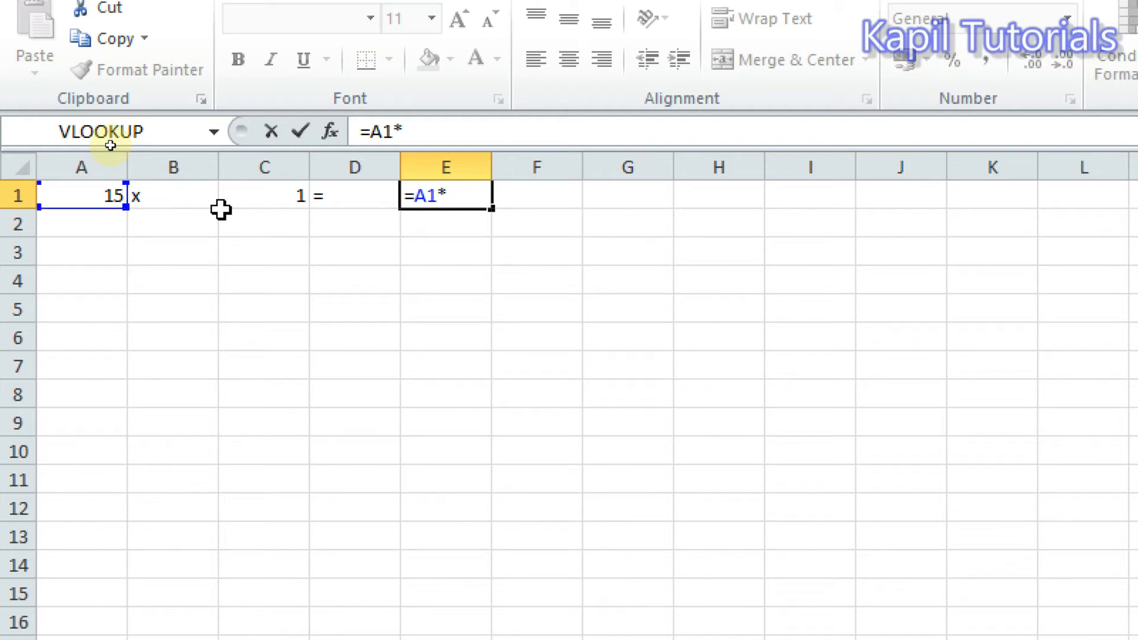
left_click(264, 190)
key("Return")
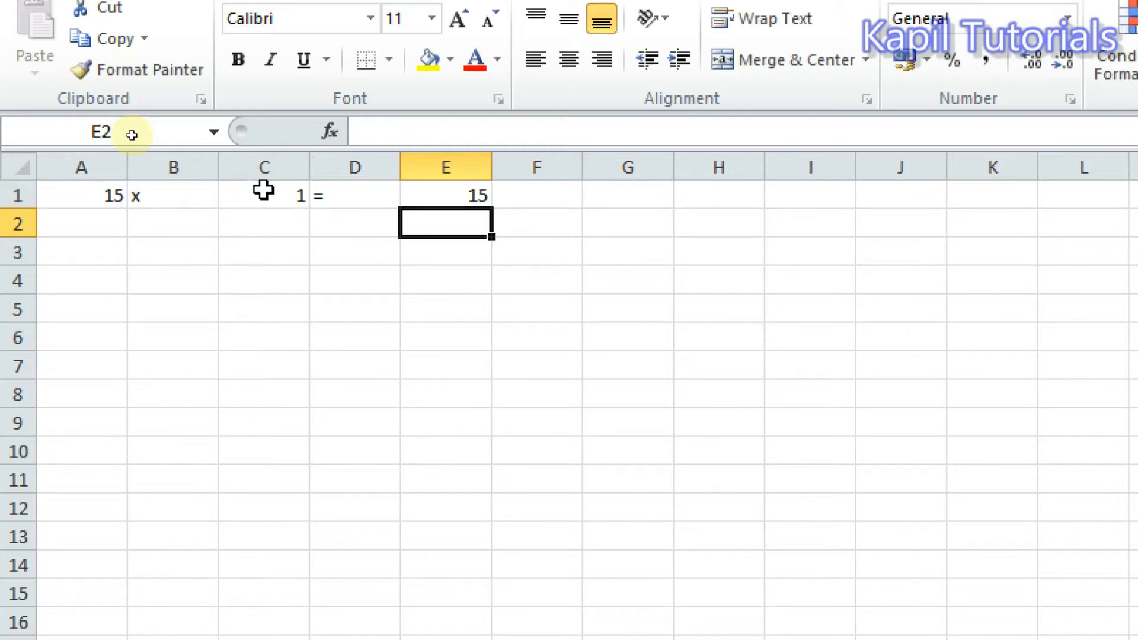
Try filling cells A1:B1 together down to row 9, and clear the contents of A1:B9.
left_click(72, 202)
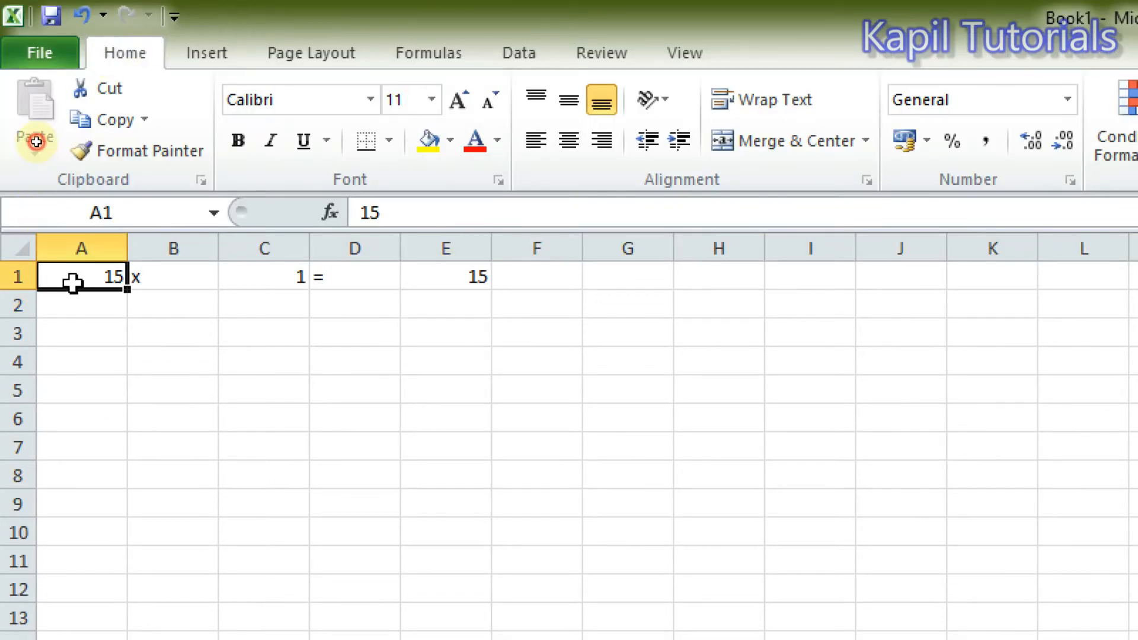
left_click_drag(72, 283, 214, 519)
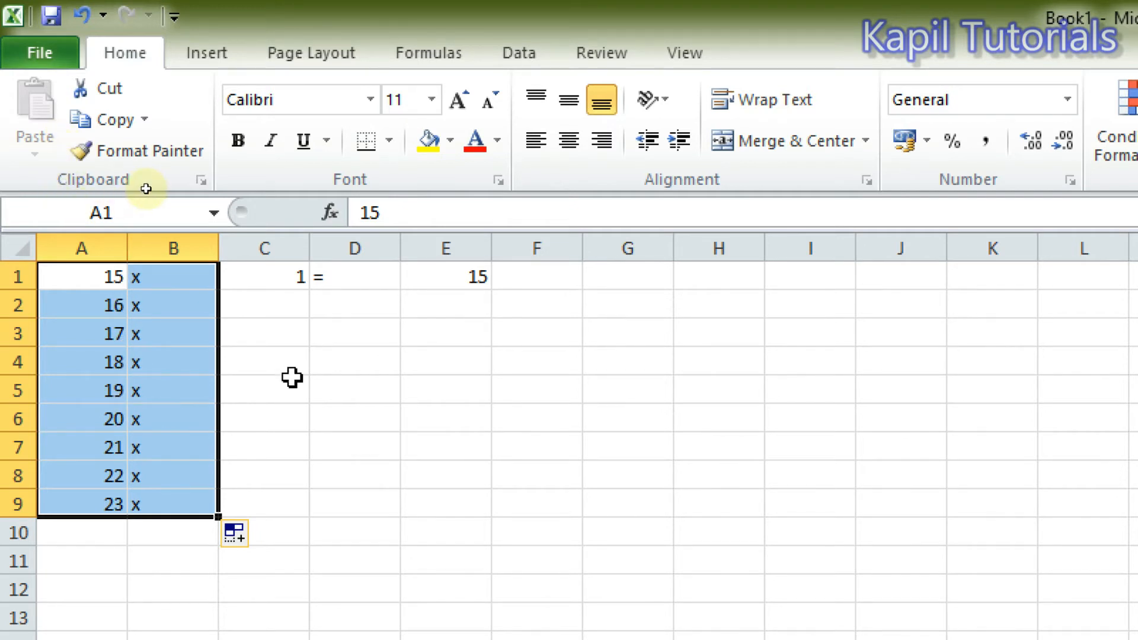
key("BackSpace")
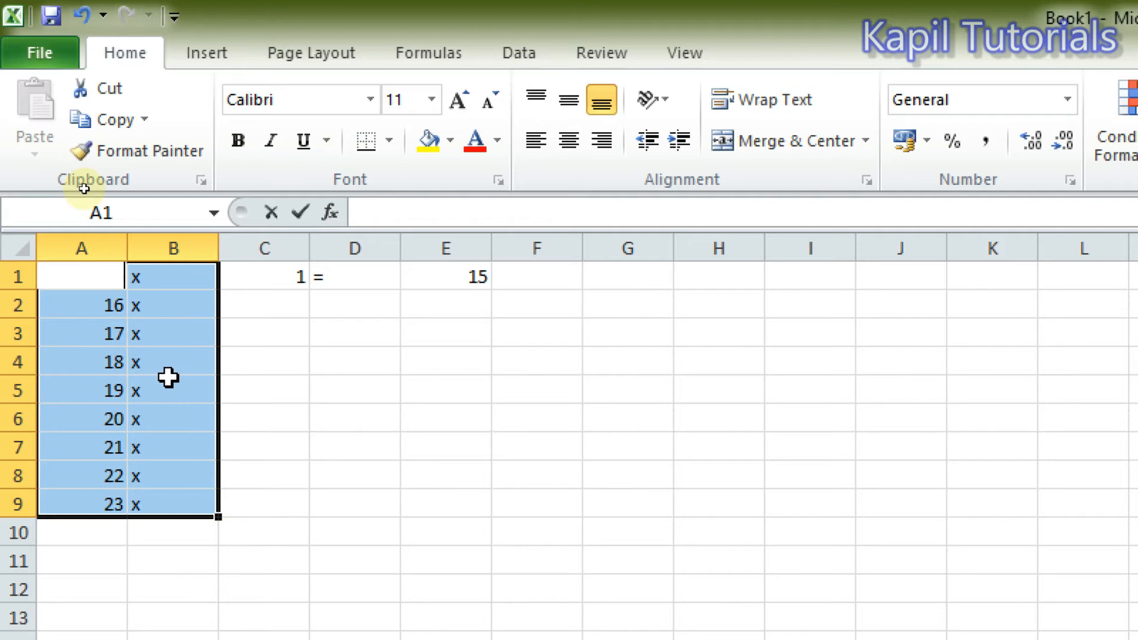
left_click(168, 378)
left_click_drag(107, 279, 142, 499)
key("Delete")
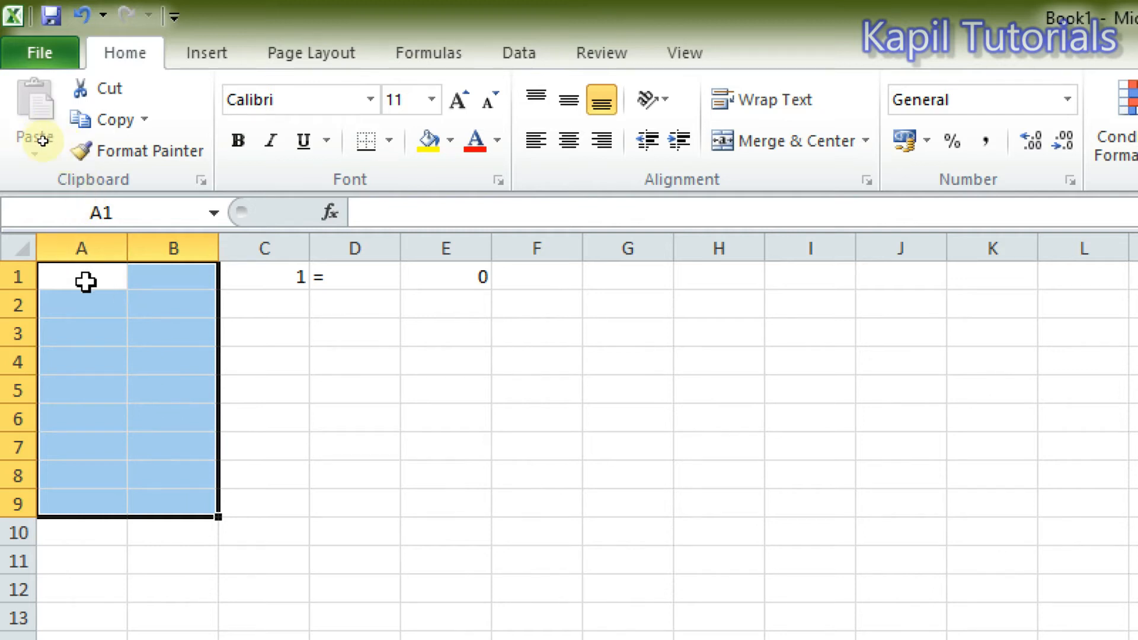
Undo the clearing and the fill of A1:B9.
key("ctrl+z")
key("ctrl+z")
key("ctrl+z")
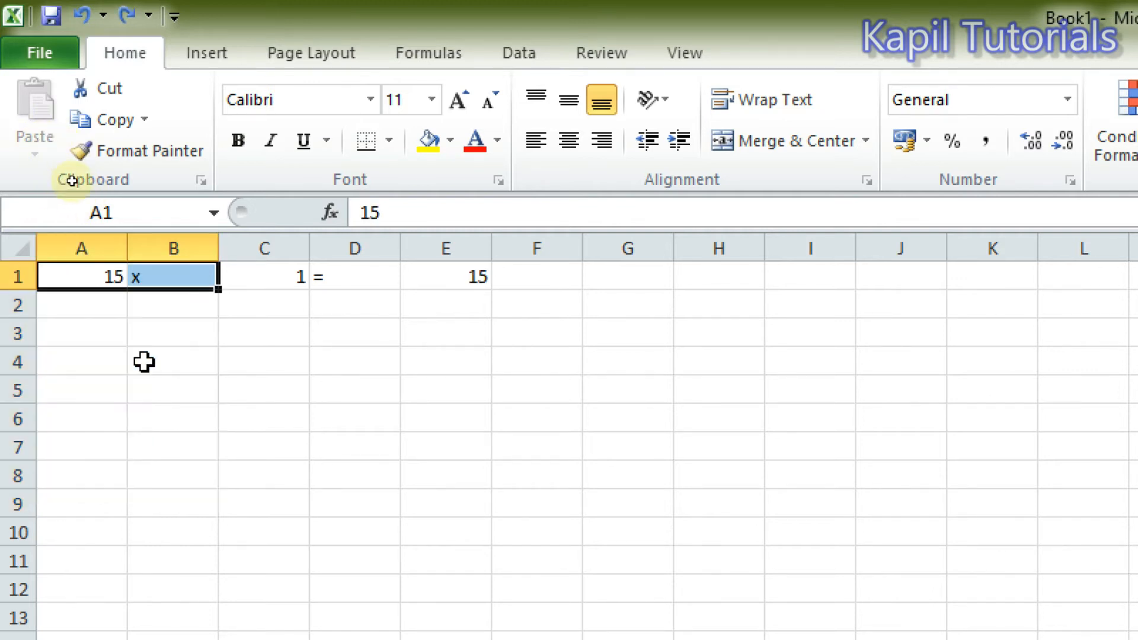
Try filling the 15 in A1 and the x in B1 separately down to row 10.
left_click(97, 306)
left_click(94, 267)
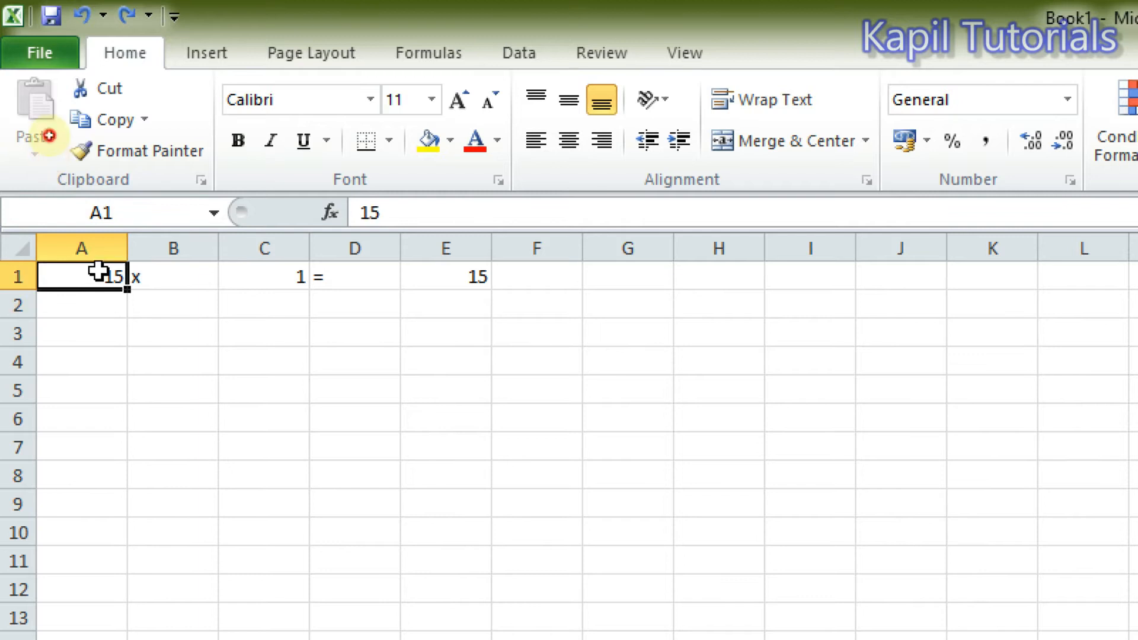
left_click_drag(126, 290, 119, 527)
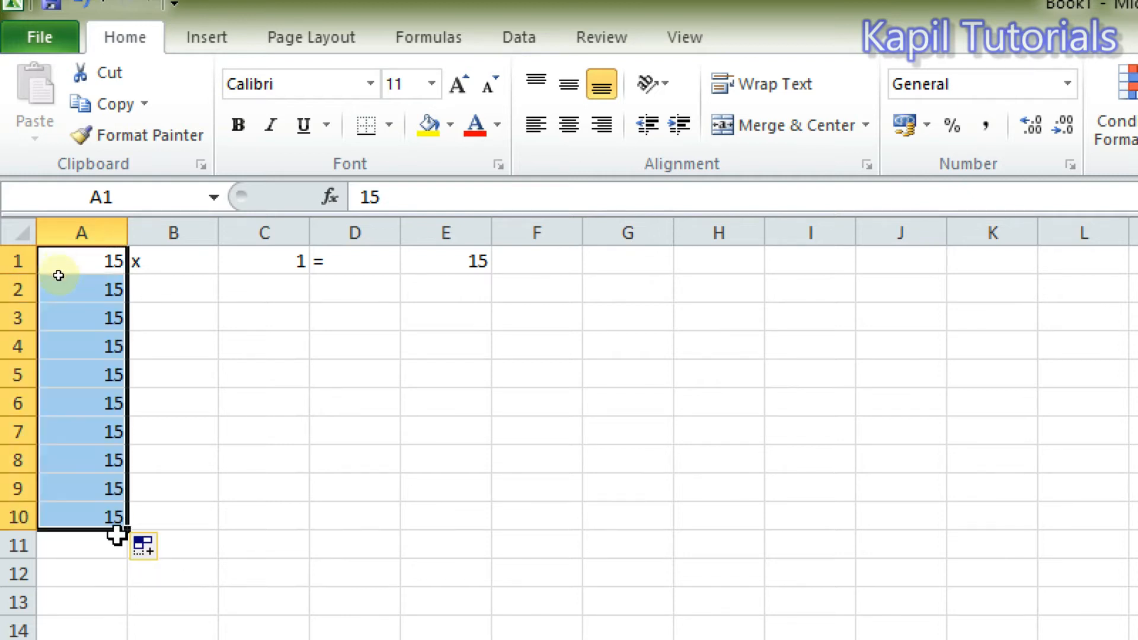
left_click(187, 270)
left_click_drag(221, 274, 201, 519)
Clear the filled copies from cells A2:B10.
left_click(193, 450)
left_click_drag(89, 287, 165, 503)
key("Delete")
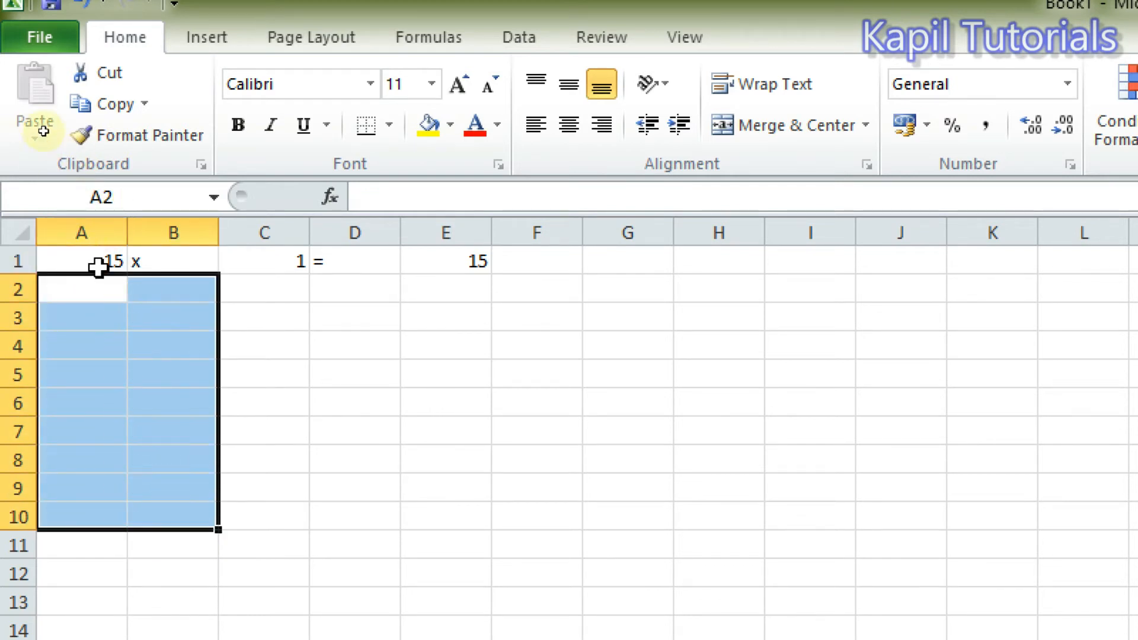
Copy cells A1:B1 and paste them into A2:B10.
left_click_drag(88, 260, 135, 263)
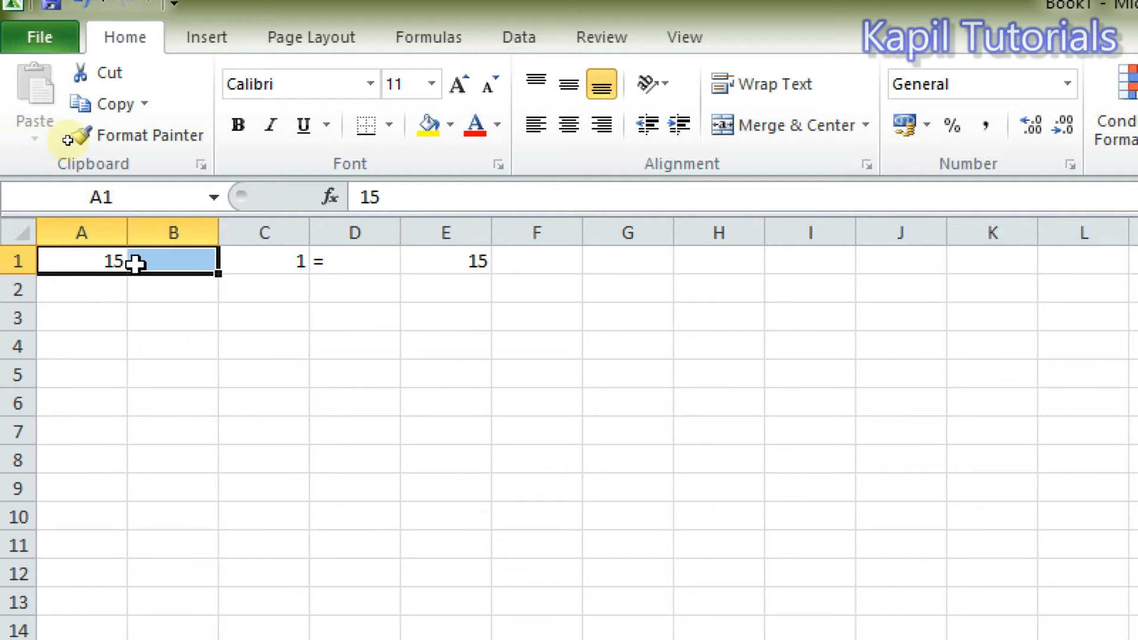
left_click(102, 104)
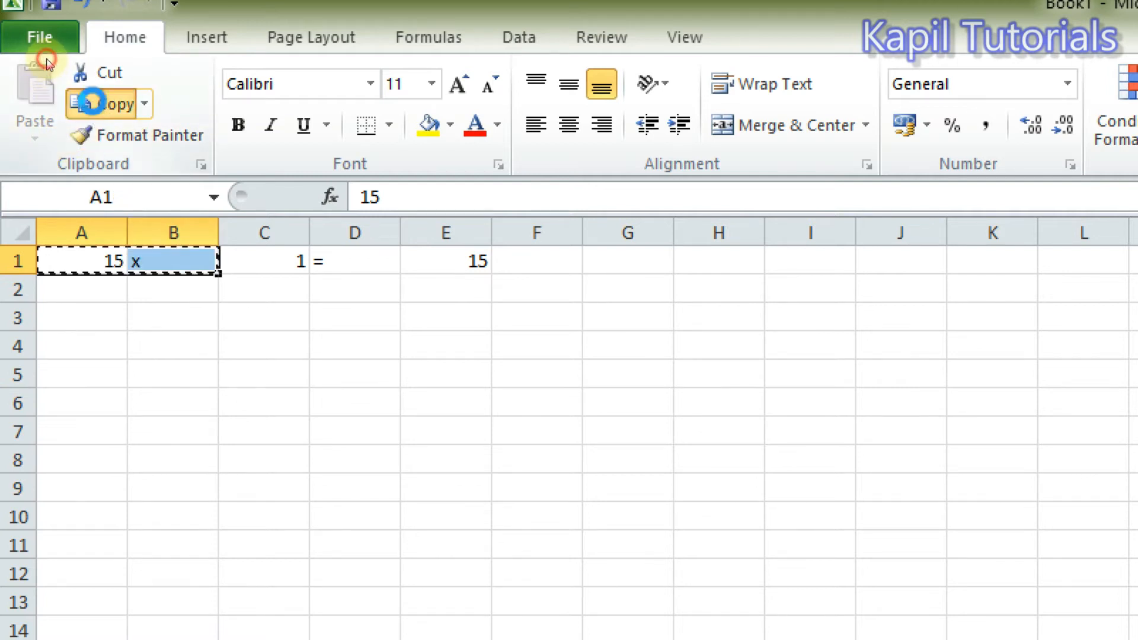
left_click_drag(51, 292, 158, 511)
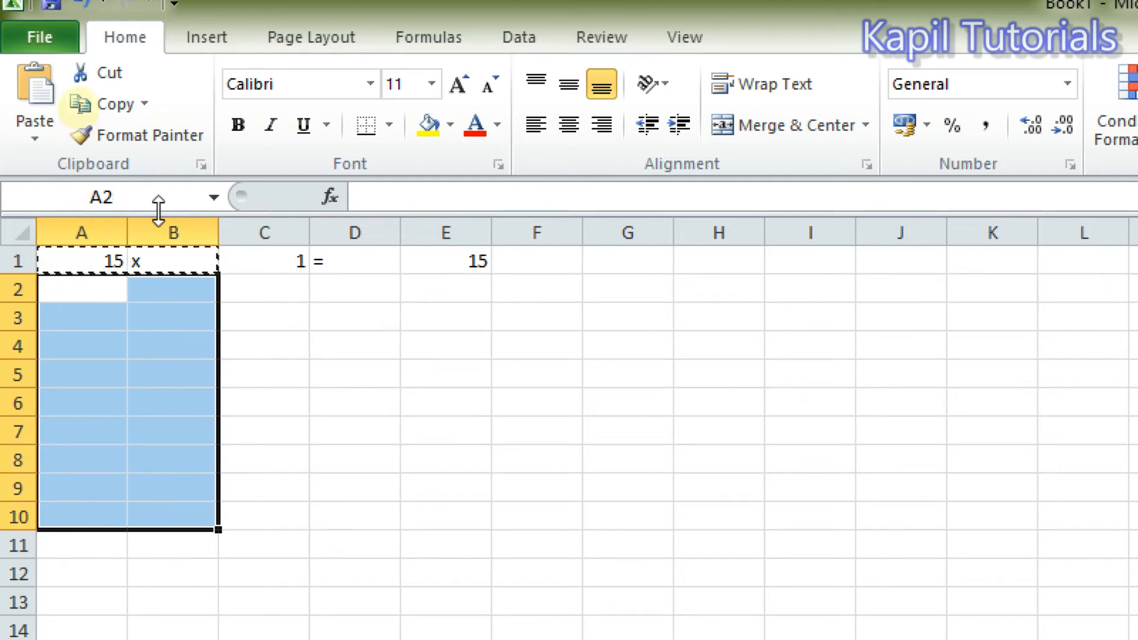
left_click(37, 86)
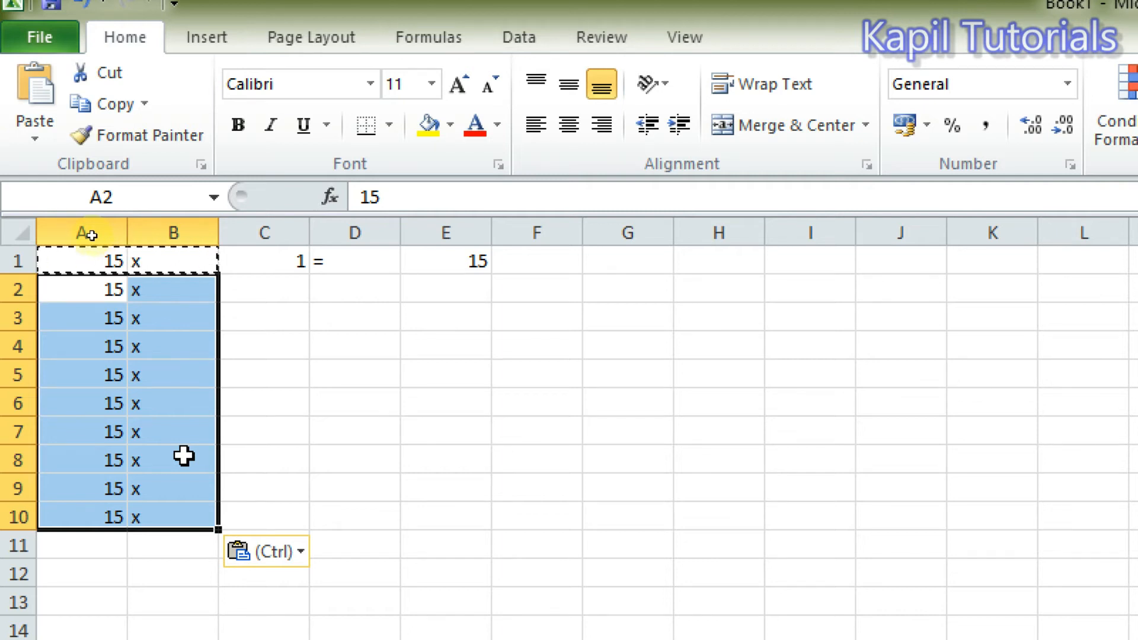
key("Escape")
Enter 2 in cell C2 and extend the C1:C2 number series down to C10.
left_click(268, 300)
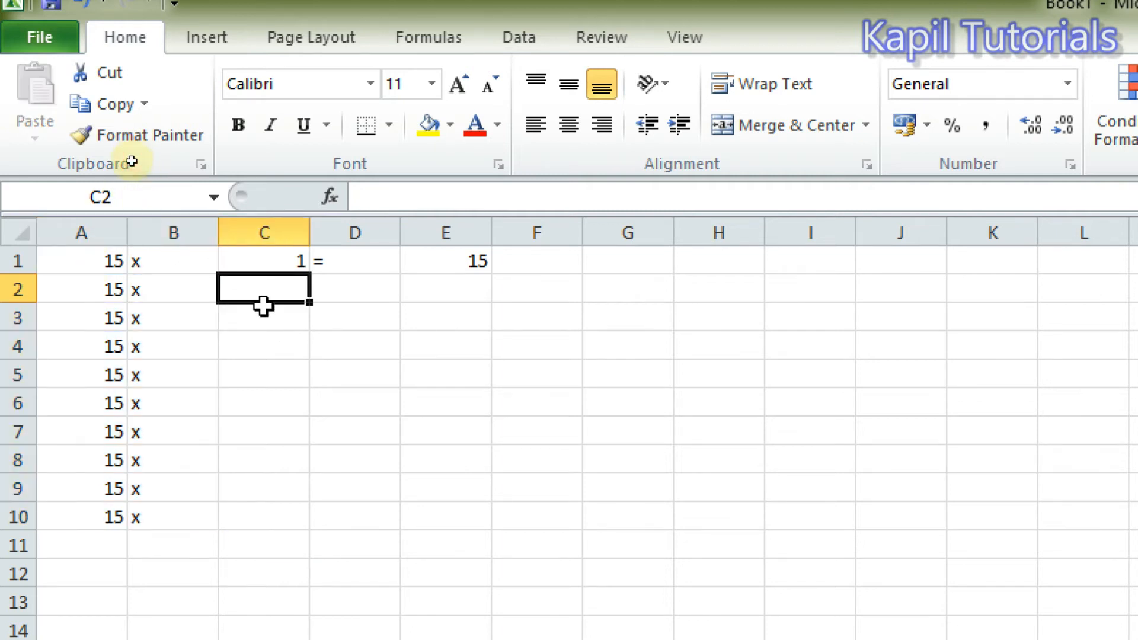
left_click(278, 256)
left_click(274, 294)
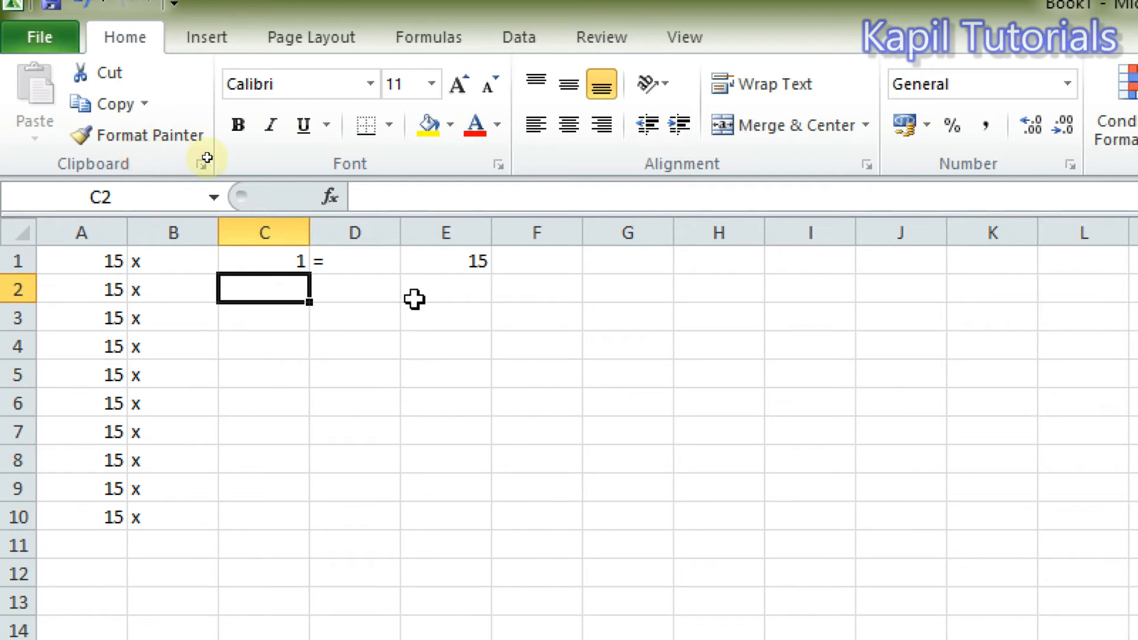
type("2")
key("Return")
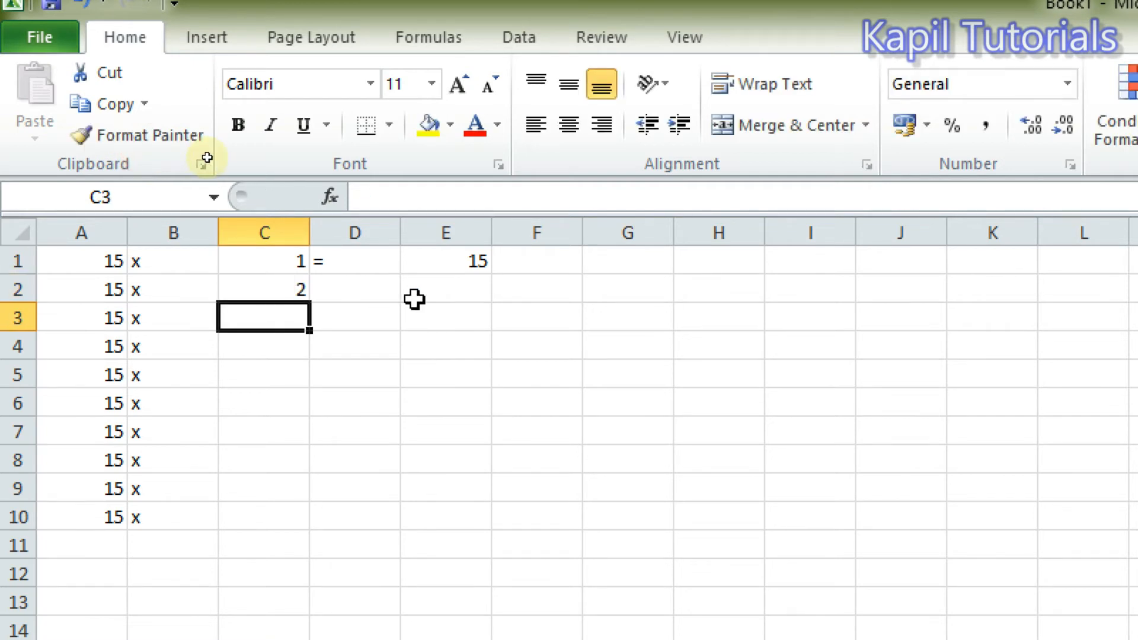
left_click(278, 289)
left_click_drag(272, 257, 295, 519)
left_click(405, 524)
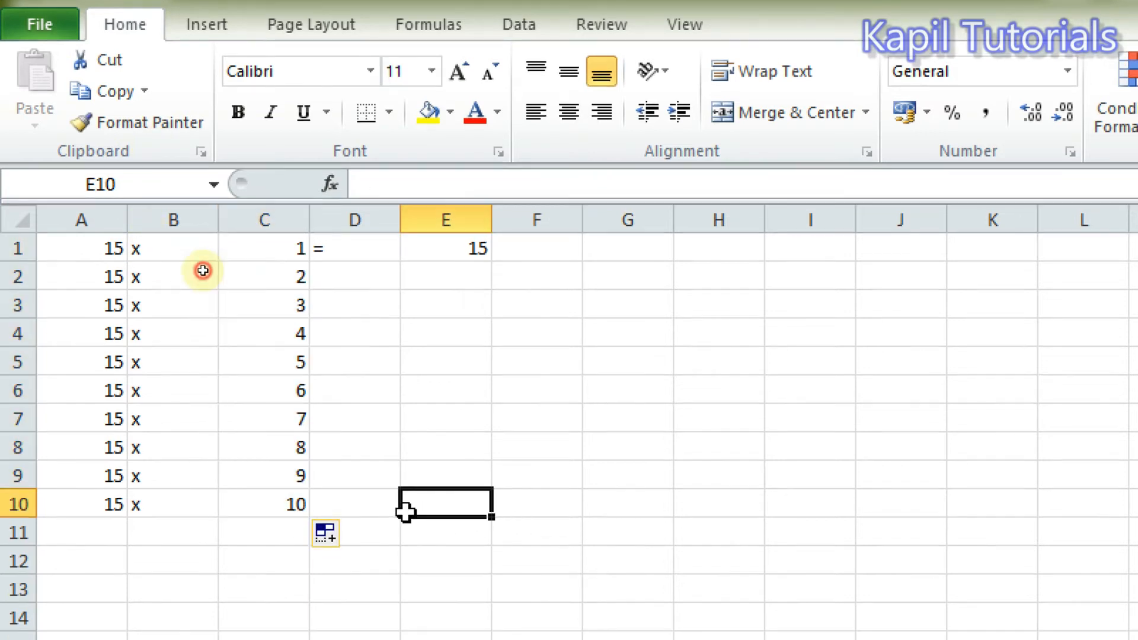
Fill the equals sign from D1 down to D10.
left_click(359, 251)
left_click_drag(402, 264, 377, 514)
left_click(471, 358)
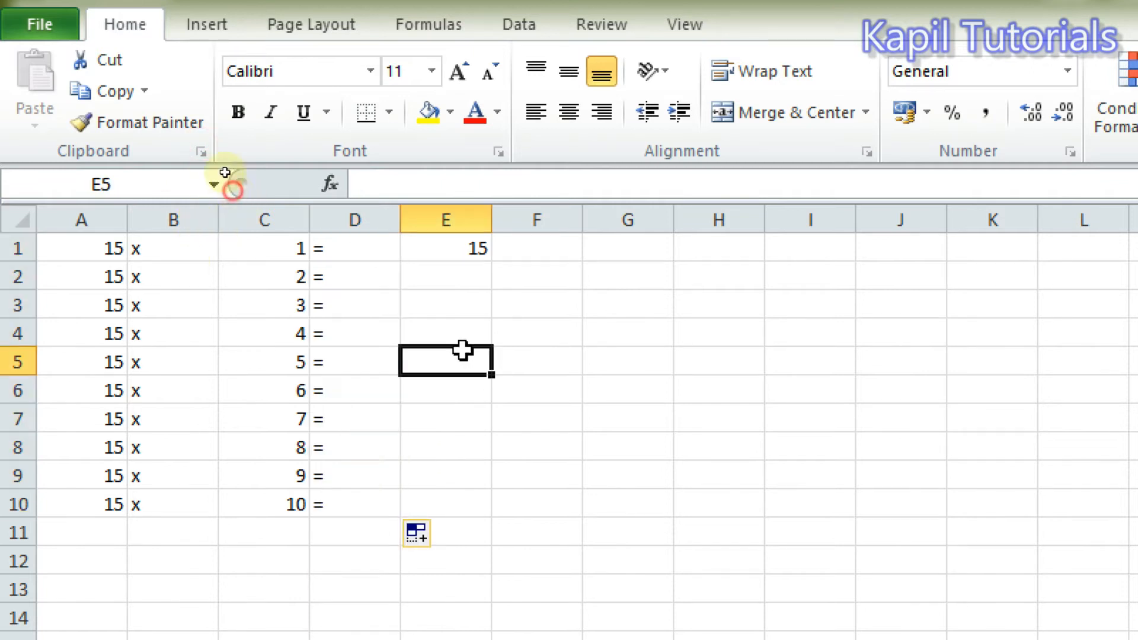
Fill the multiplication formula from E1 down to E10.
left_click(451, 249)
left_click_drag(495, 260, 468, 506)
left_click(650, 448)
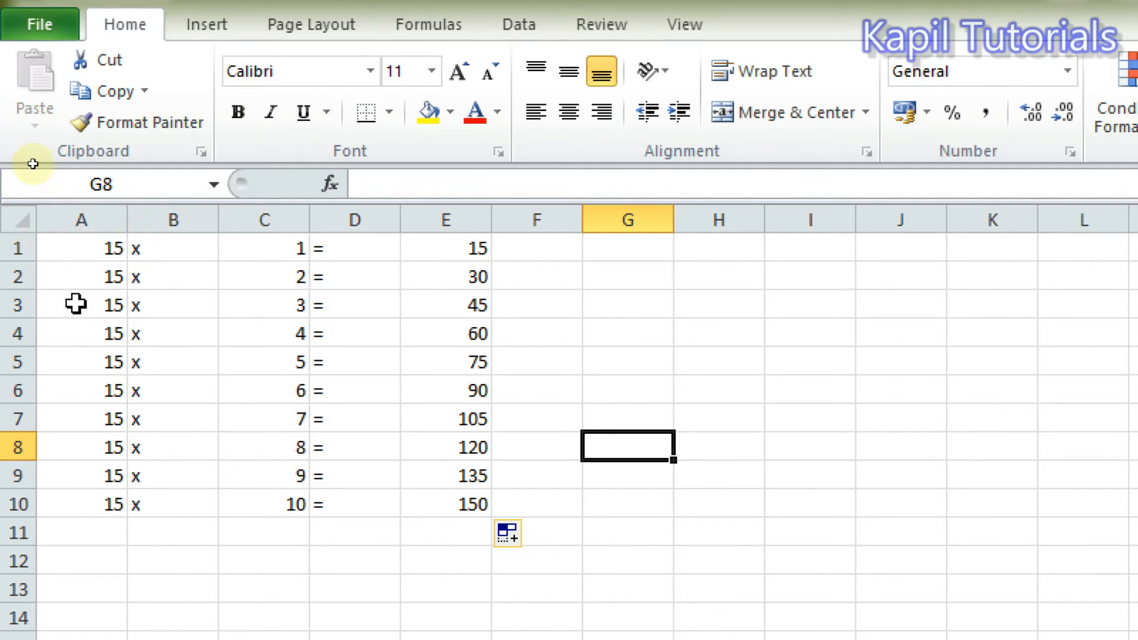
Insert a blank row above the first row of the multiplication table.
left_click(14, 248)
right_click(15, 249)
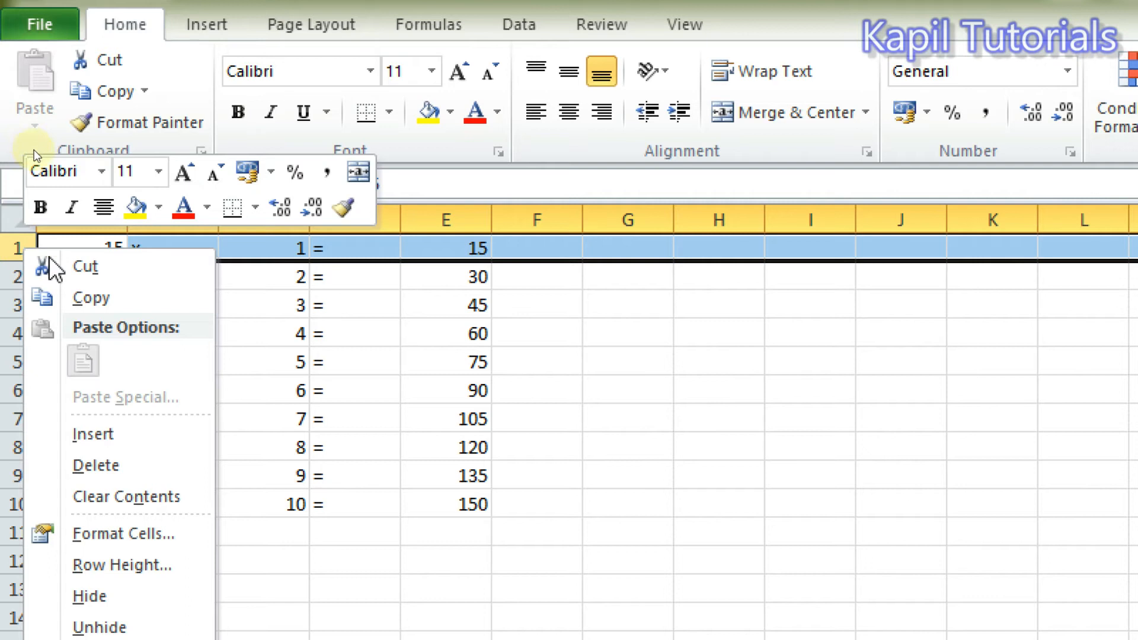
left_click(95, 432)
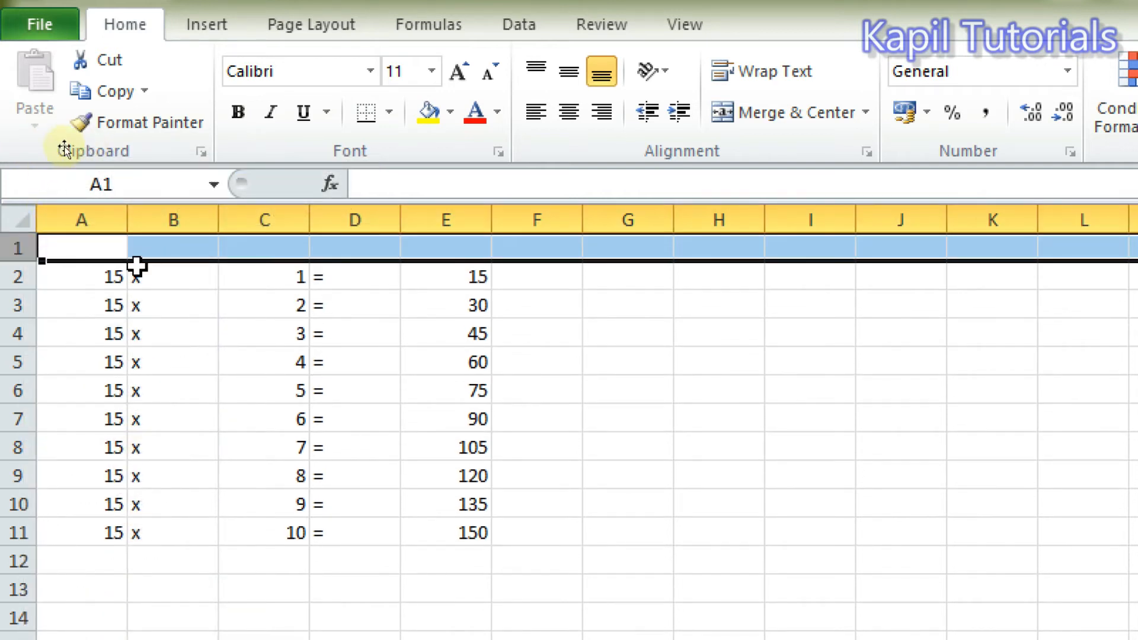
Enter the title "Table of 15" in cell A1.
left_click(83, 249)
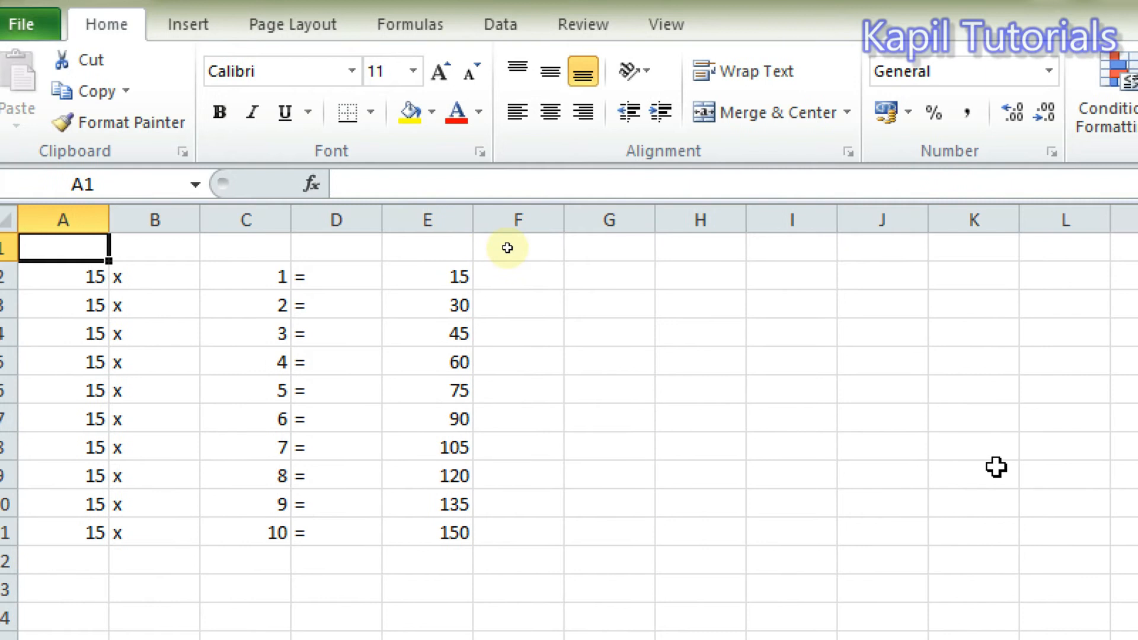
type("Table")
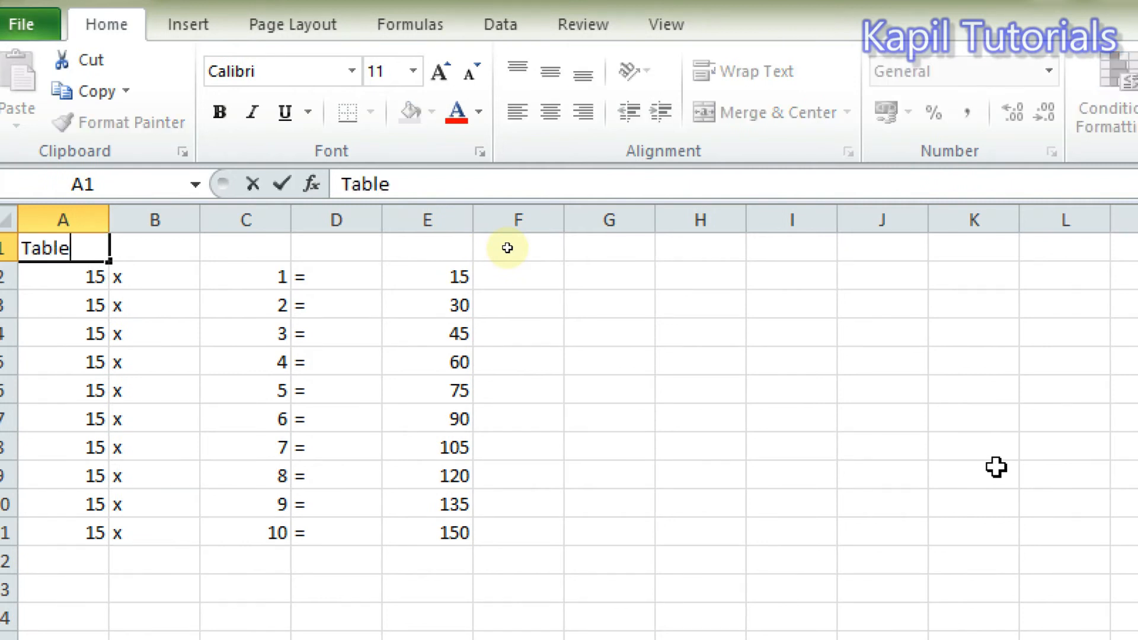
type(" of 15")
key("Return")
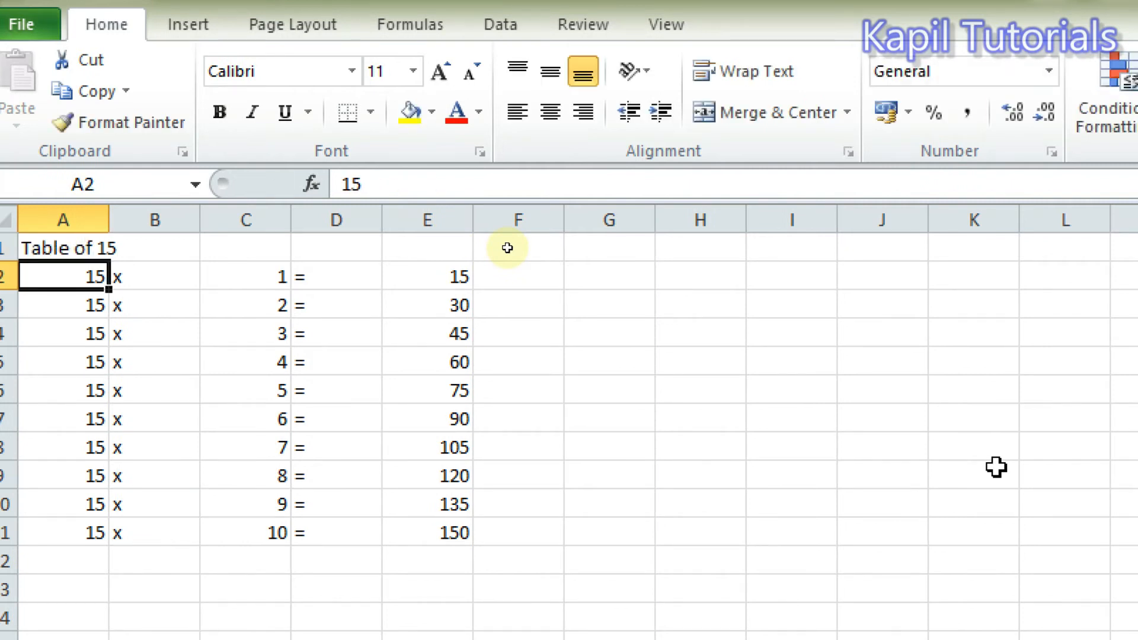
Merge and center the title "Table of 15" across cells A1 to E1.
left_click_drag(45, 247, 420, 242)
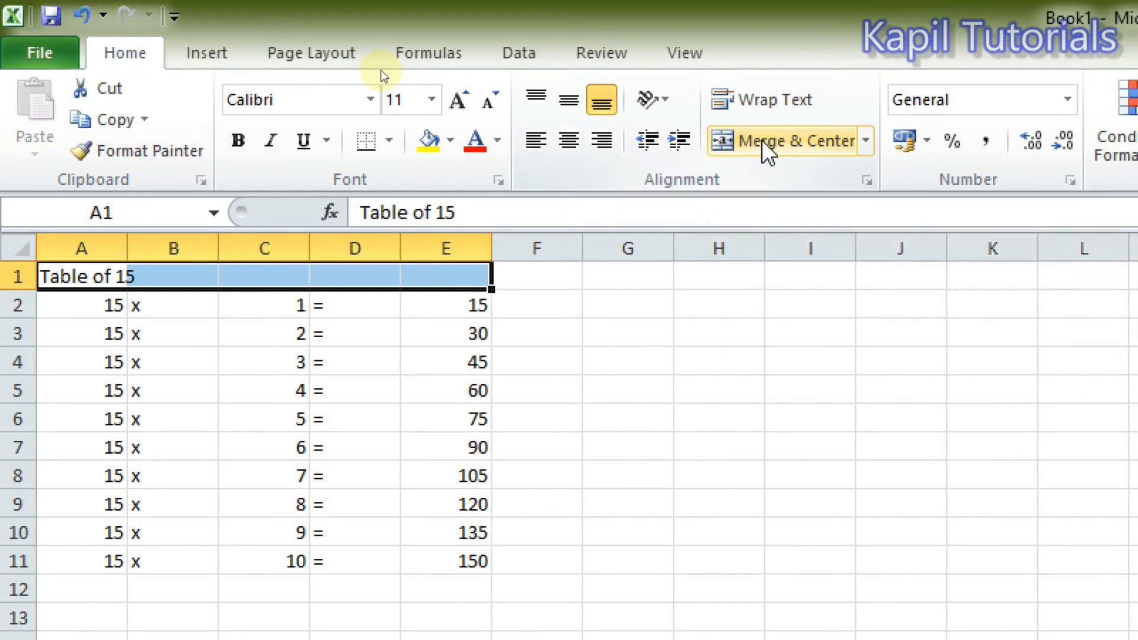
left_click(763, 141)
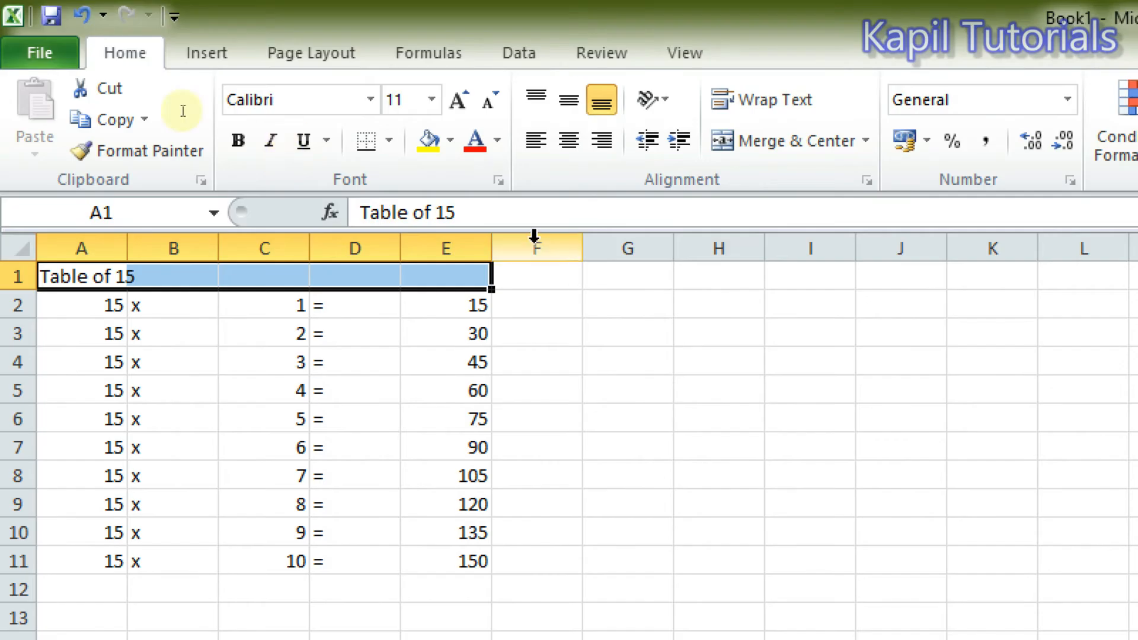
left_click(83, 274)
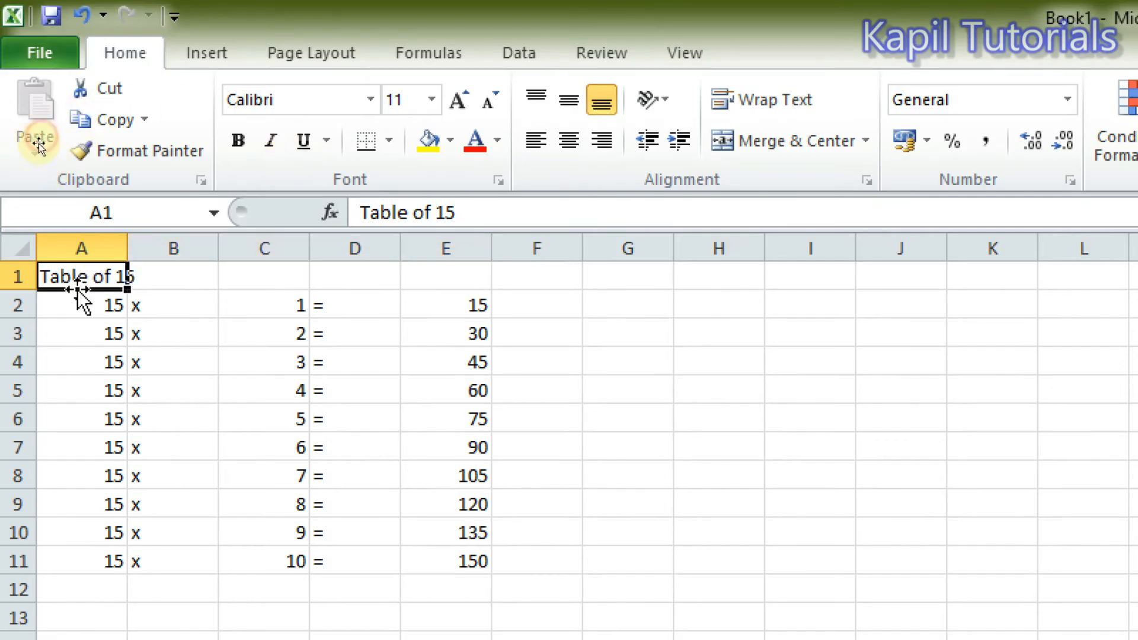
left_click_drag(76, 274, 443, 256)
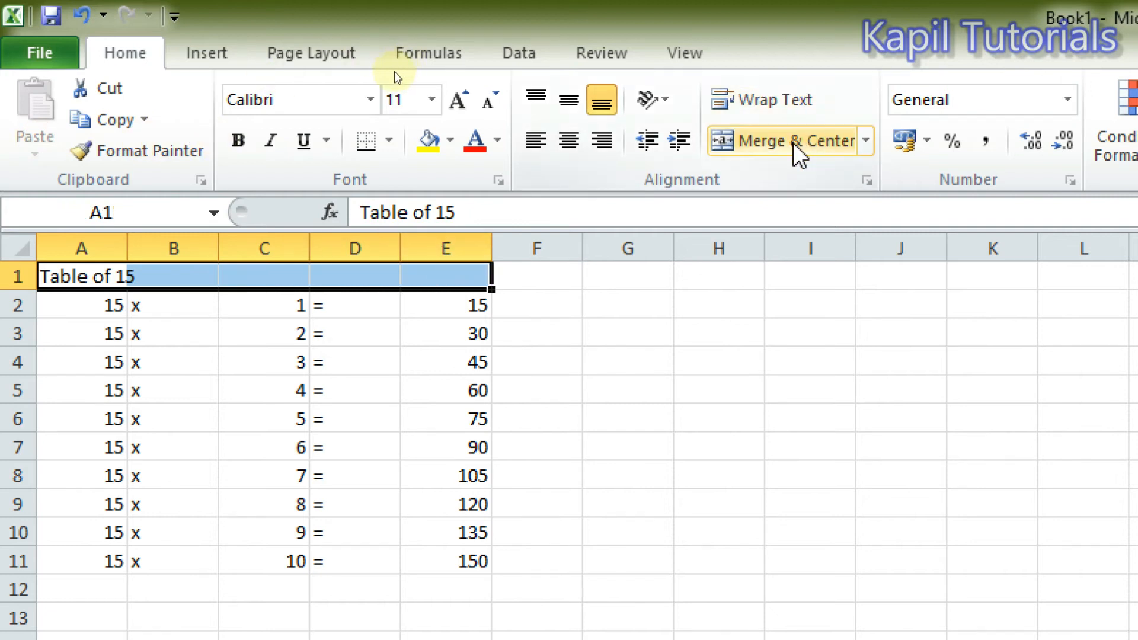
left_click(762, 140)
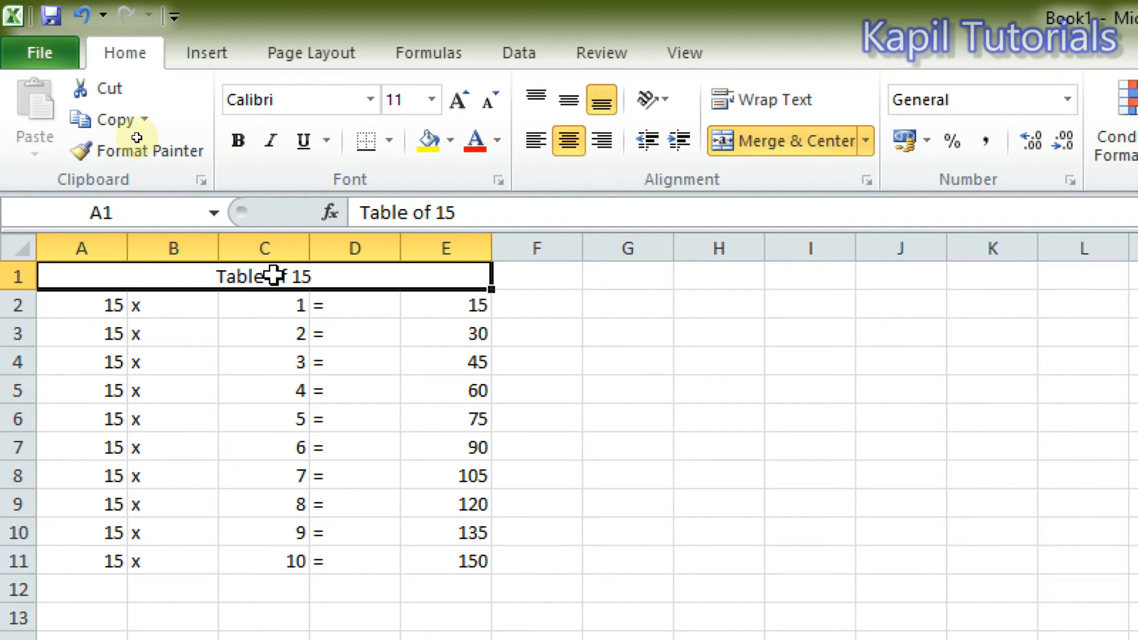
Make the title bold in the Adobe Gothic Std B font and enlarge it to size 14.
left_click(237, 144)
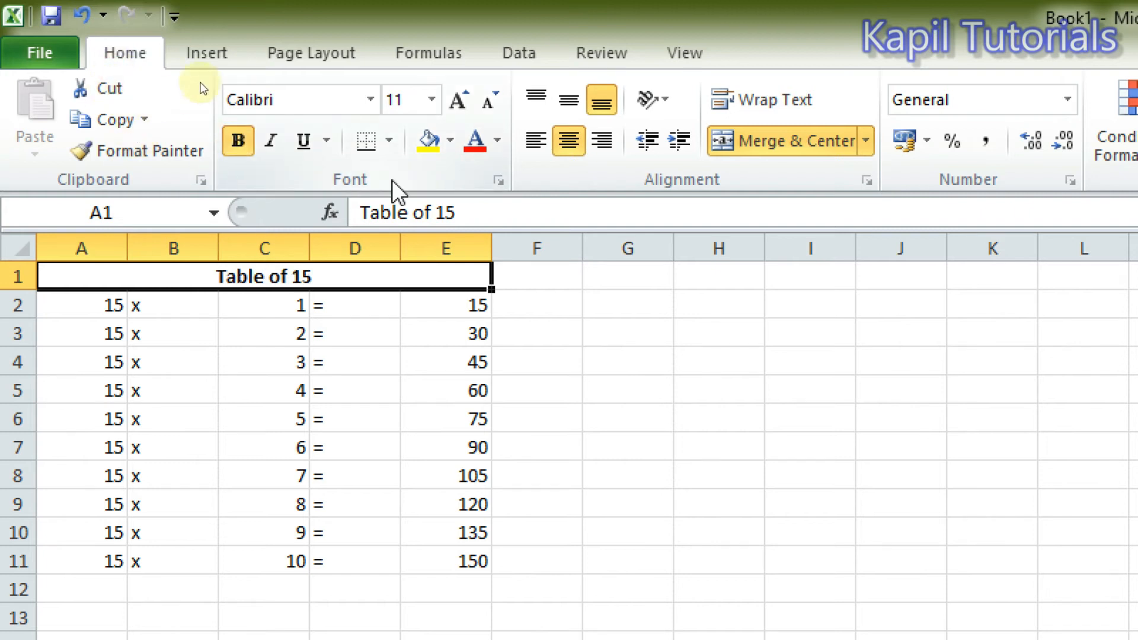
left_click(371, 100)
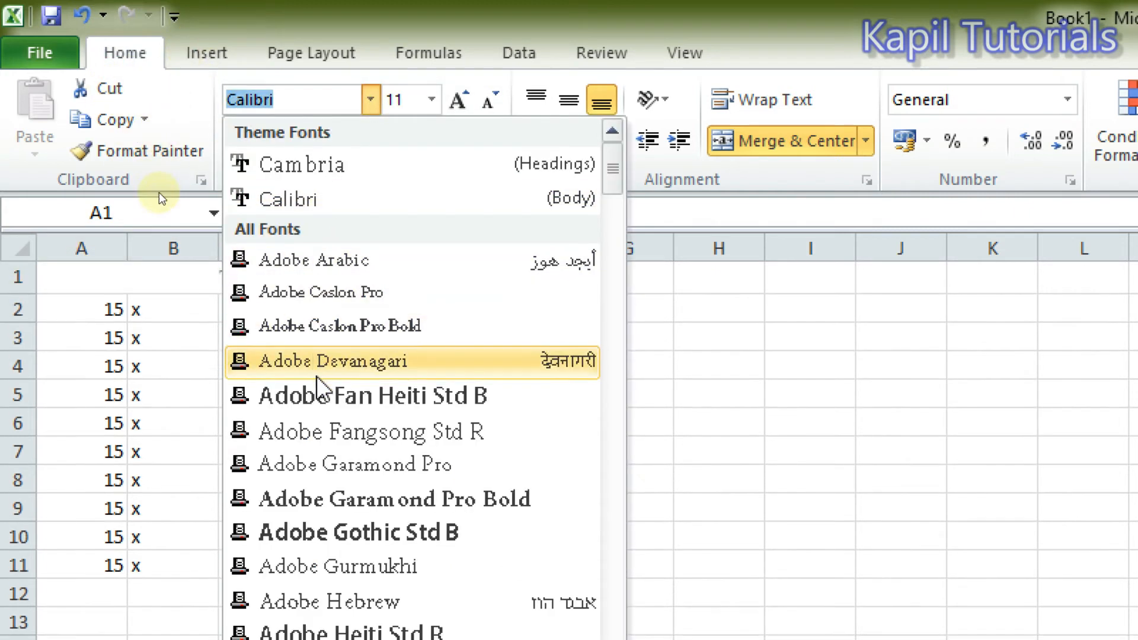
left_click(323, 533)
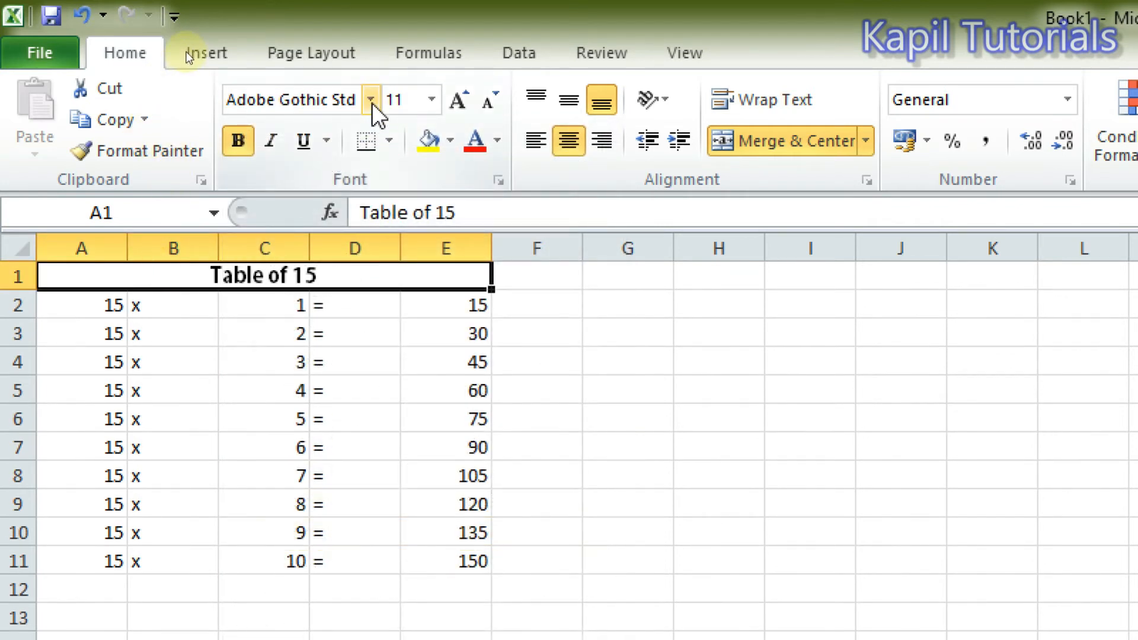
left_click(465, 105)
left_click(466, 104)
left_click(592, 422)
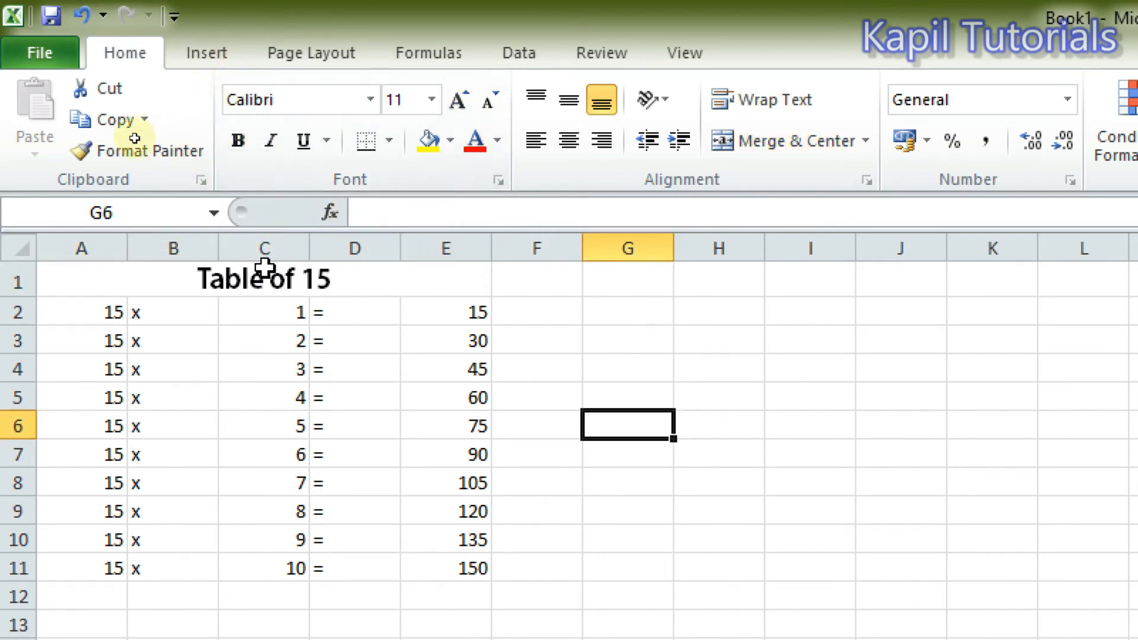
Change the font color of the merged title to red.
left_click(347, 290)
left_click(474, 145)
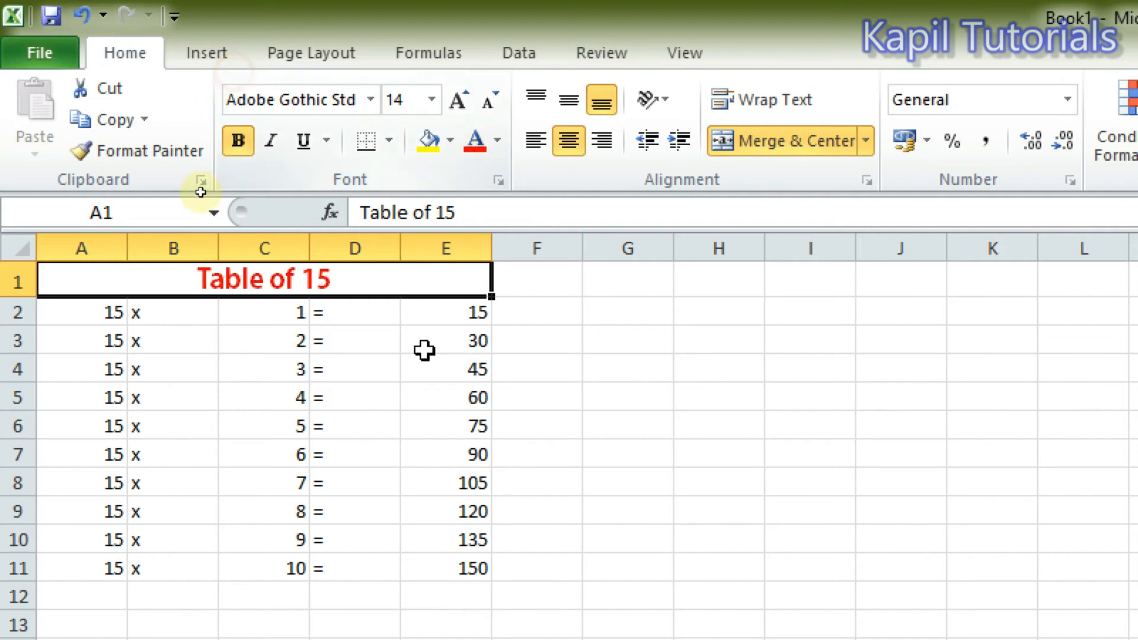
left_click(325, 424)
Apply the standard dark blue font color to the multiplication rows in A2:E11.
left_click_drag(77, 313, 452, 549)
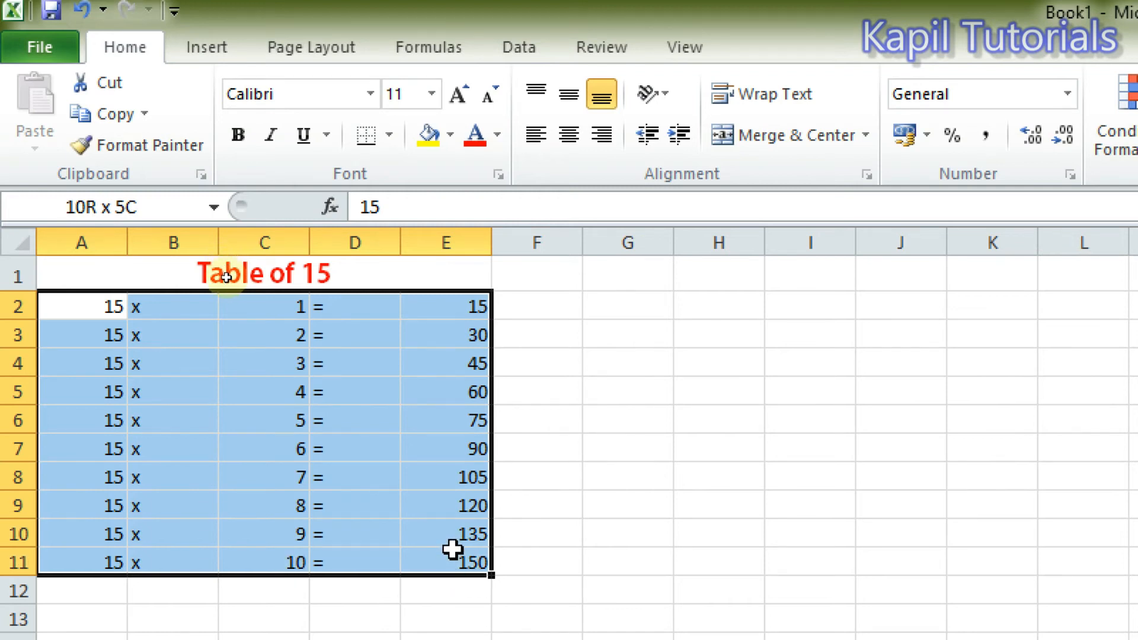
left_click_drag(453, 550, 452, 550)
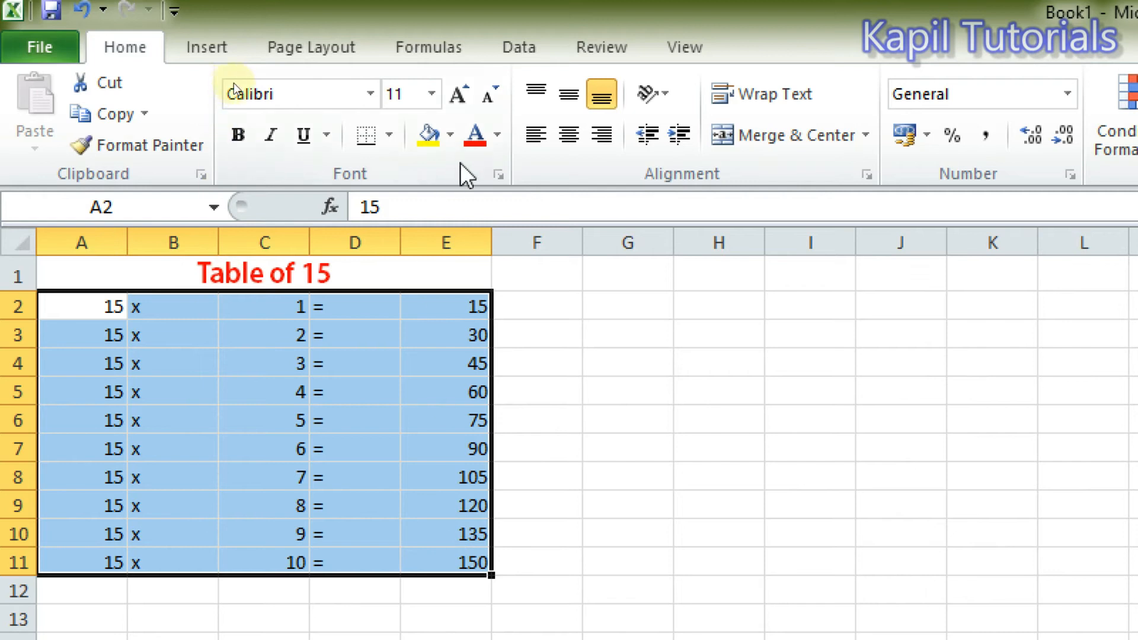
left_click(475, 140)
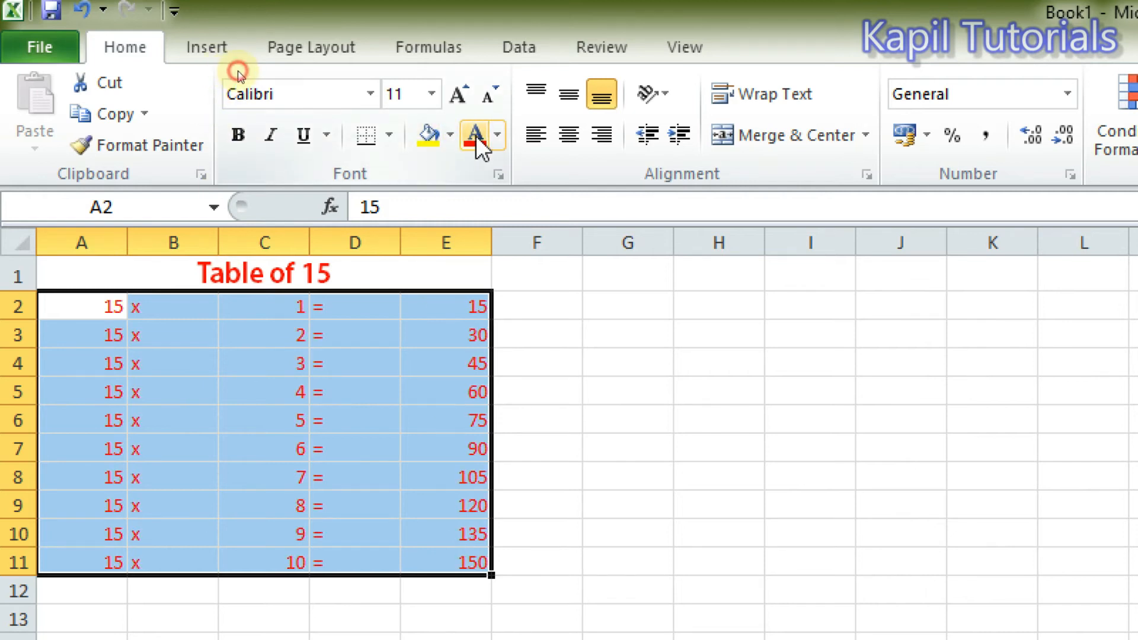
left_click(497, 135)
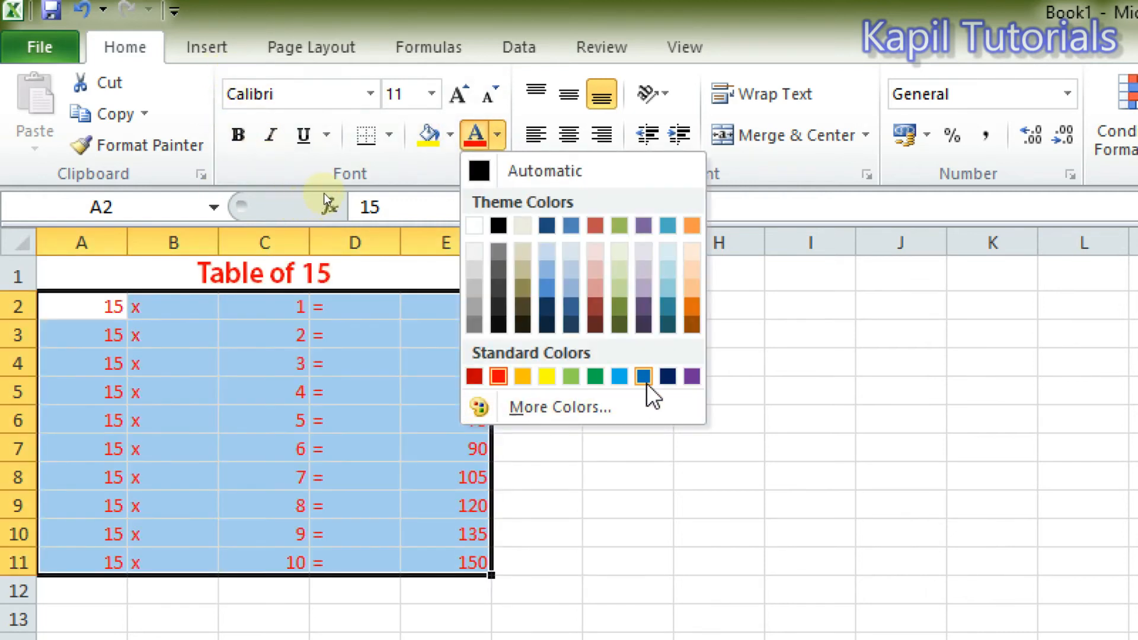
left_click(667, 375)
left_click(625, 507)
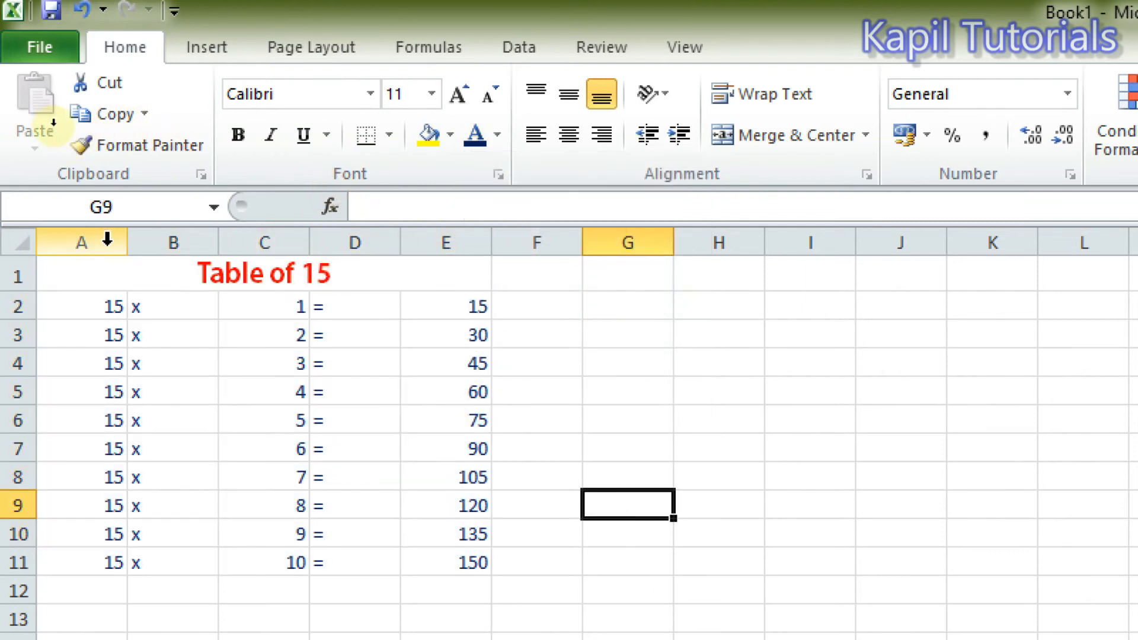
Narrow columns A through E so the table is more compact, making column D the narrowest.
mouse_move(127, 241)
left_mouse_down()
mouse_move(178, 239)
mouse_move(114, 238)
left_mouse_up()
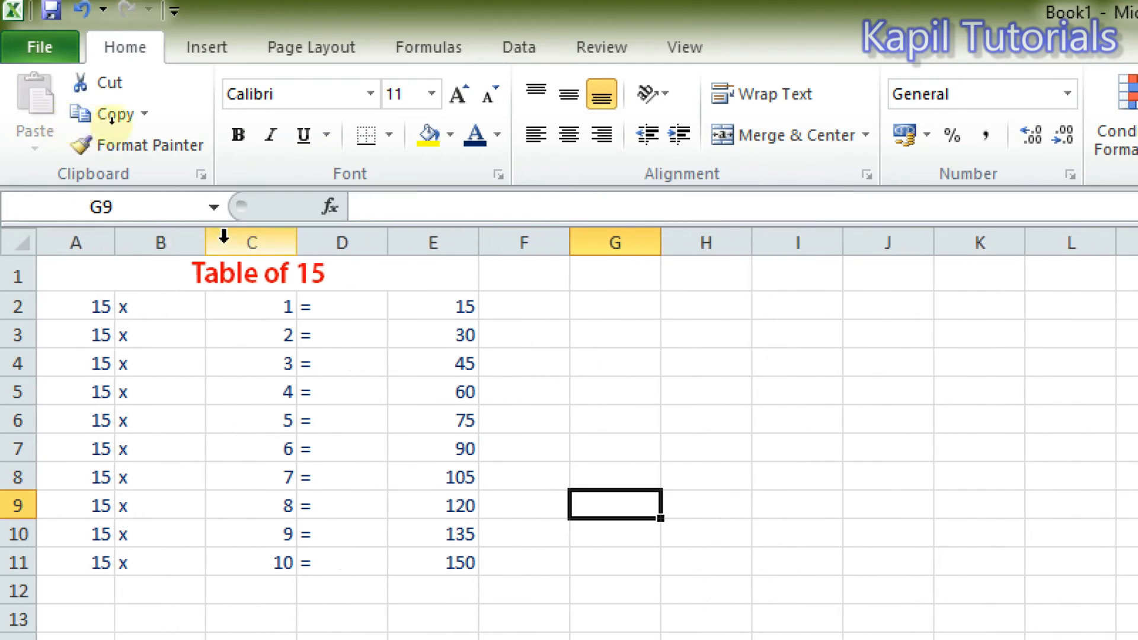
left_click_drag(203, 243, 176, 247)
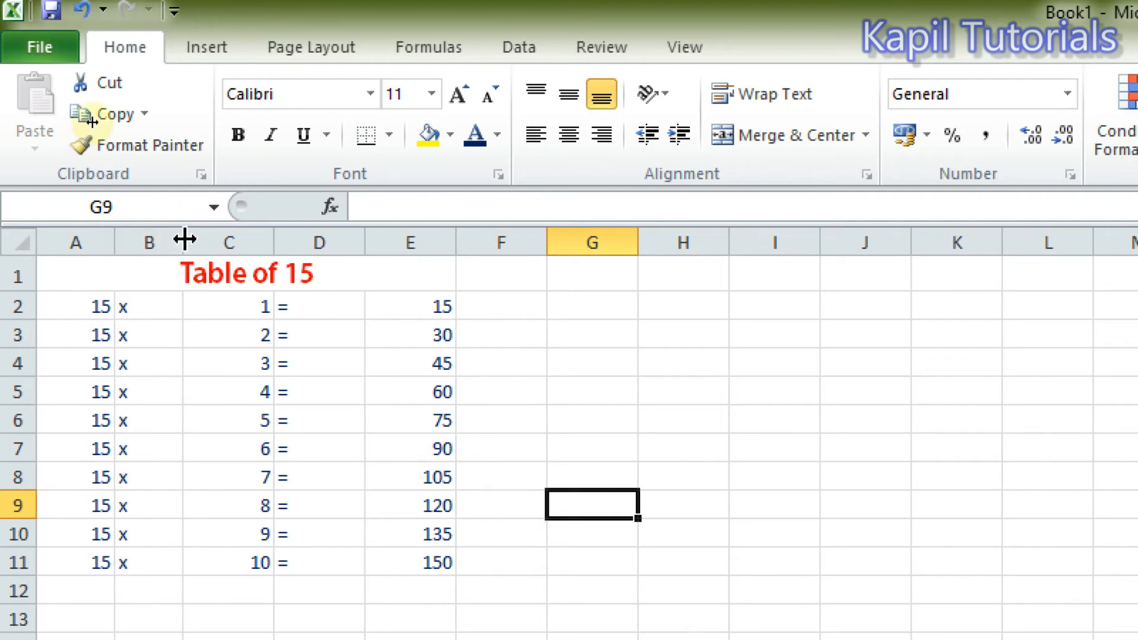
mouse_move(185, 239)
left_mouse_down()
mouse_move(243, 241)
mouse_move(163, 241)
mouse_move(195, 241)
mouse_move(184, 241)
left_mouse_up()
left_click_drag(285, 239, 246, 241)
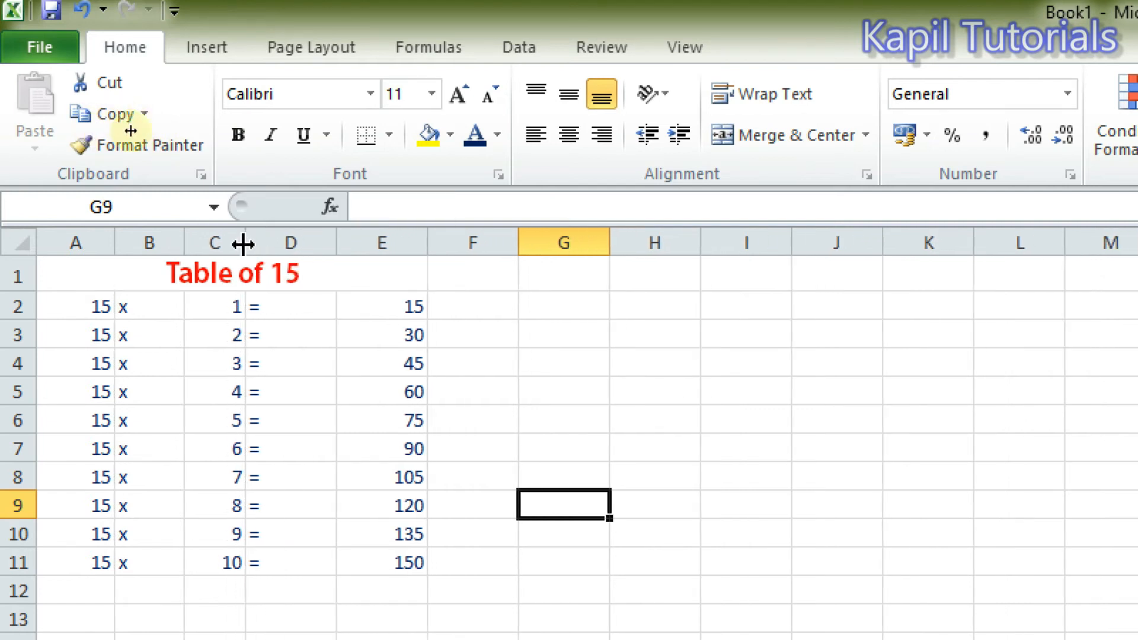
left_click_drag(331, 239, 295, 242)
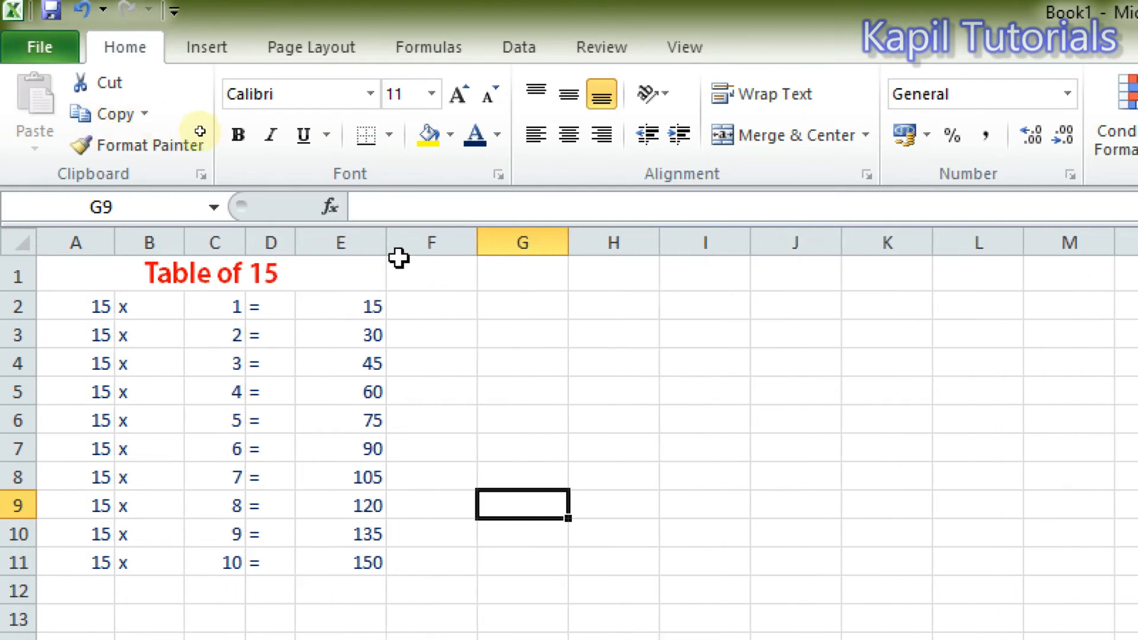
left_click_drag(384, 243, 367, 241)
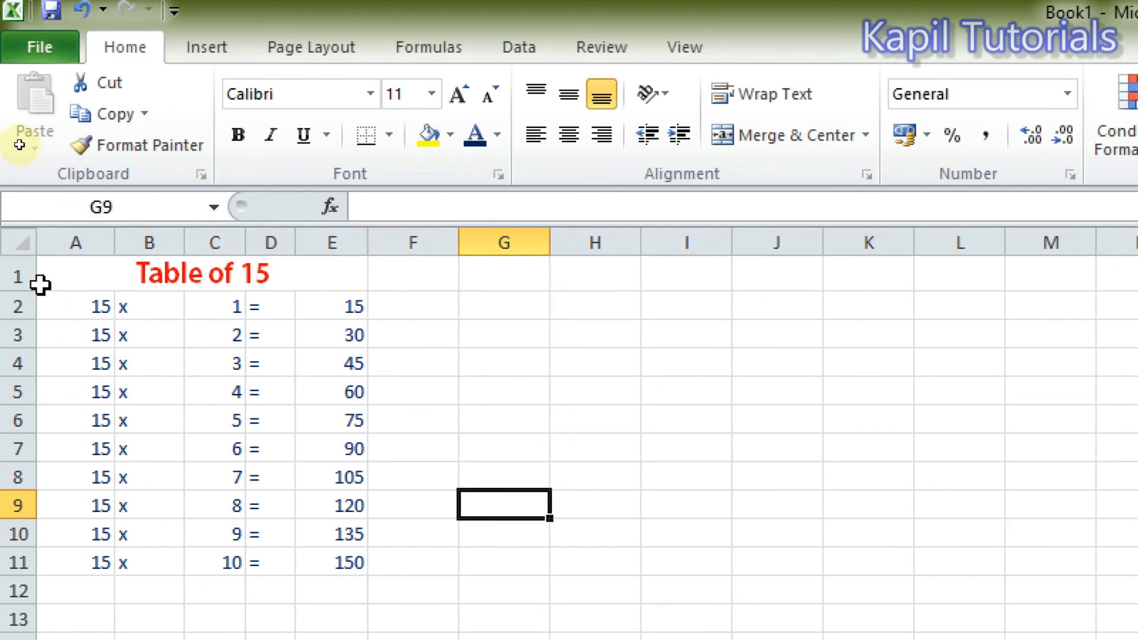
Set the border line color to red and apply a Thick Box Border around the title cell.
left_click(88, 270)
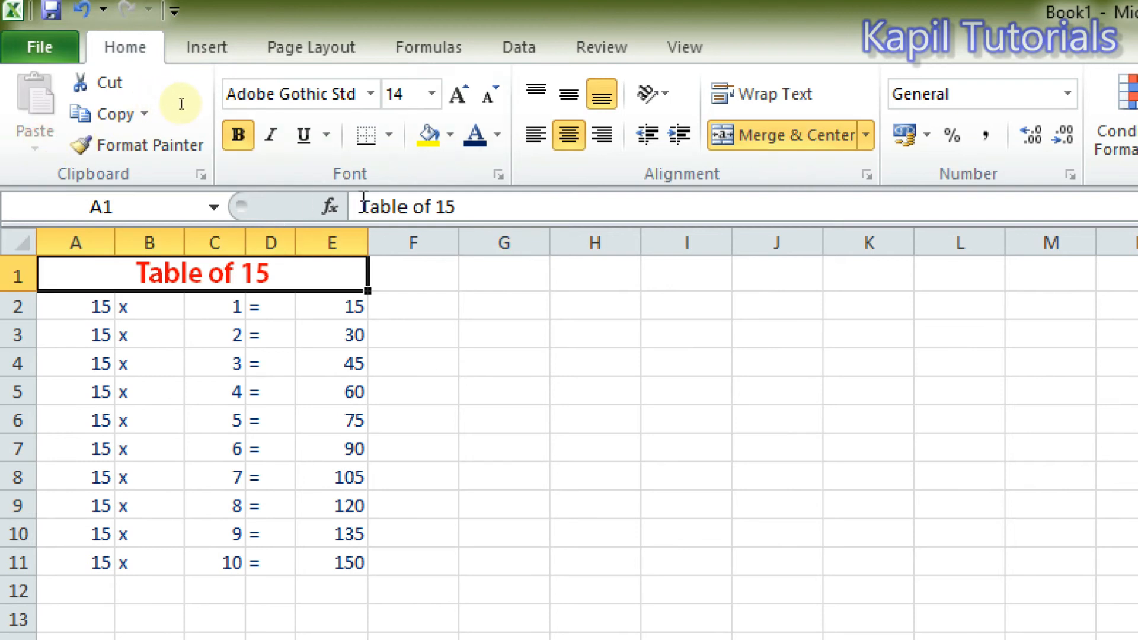
left_click(391, 135)
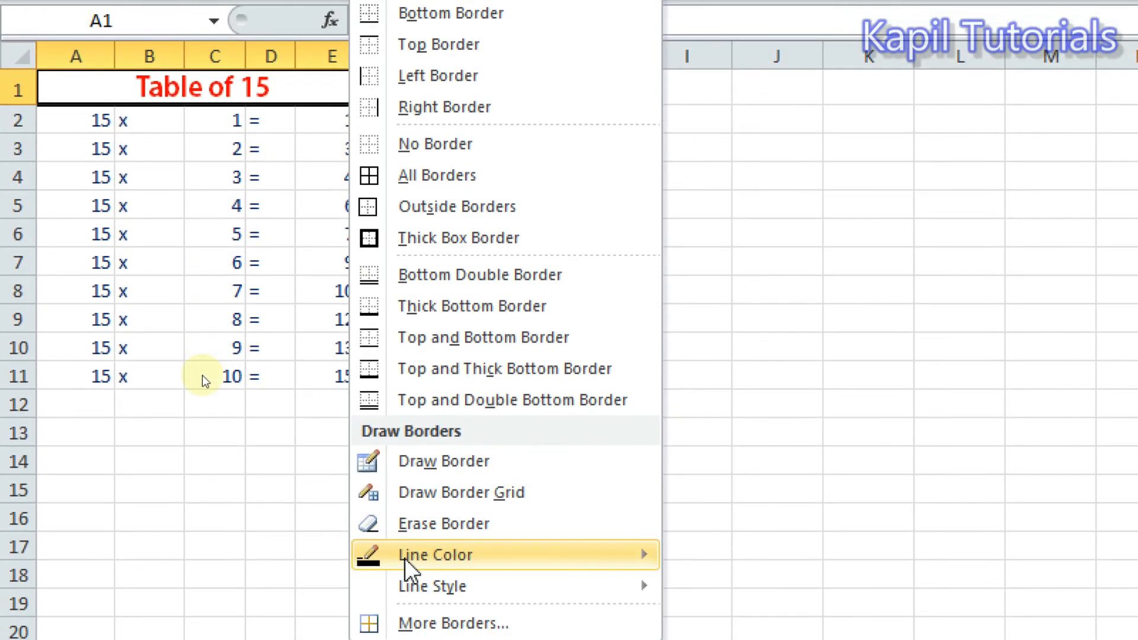
mouse_move(409, 557)
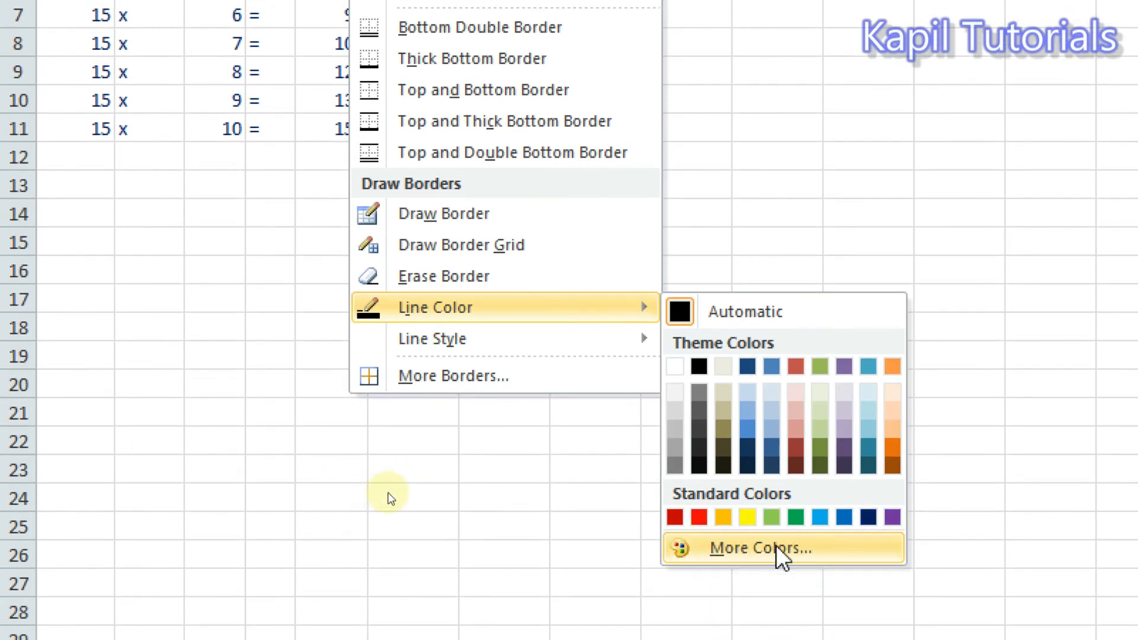
left_click(699, 517)
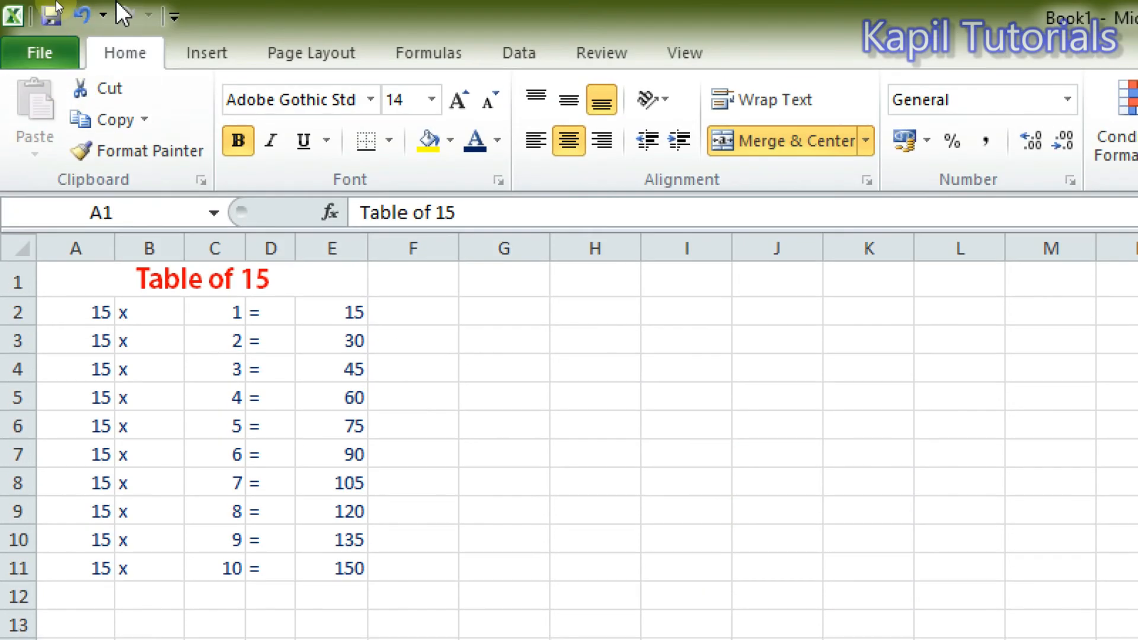
left_click(389, 140)
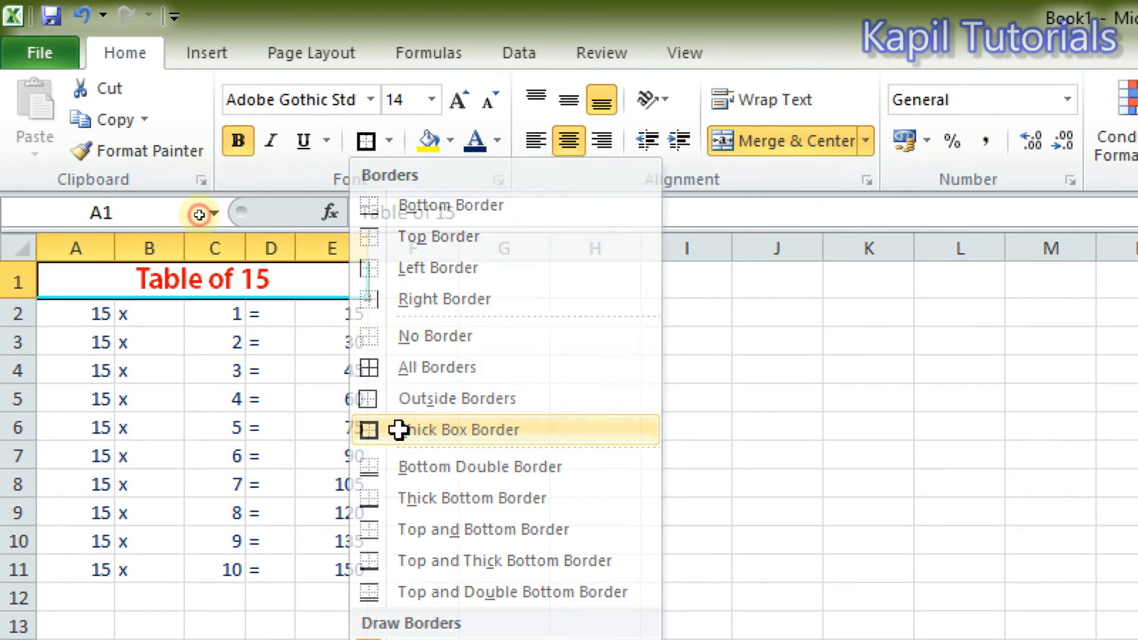
left_click(399, 429)
left_click(419, 368)
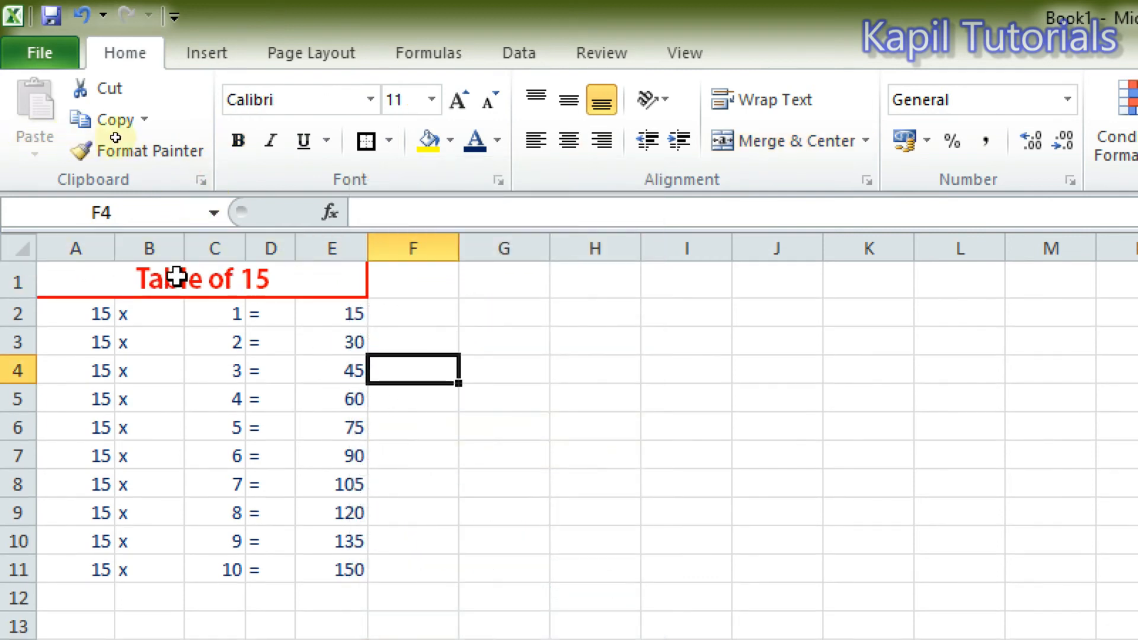
left_click(519, 448)
Fill cells A2:E11 with a custom light yellow-green color, RGB 236, 252, 178.
left_click_drag(73, 314, 329, 557)
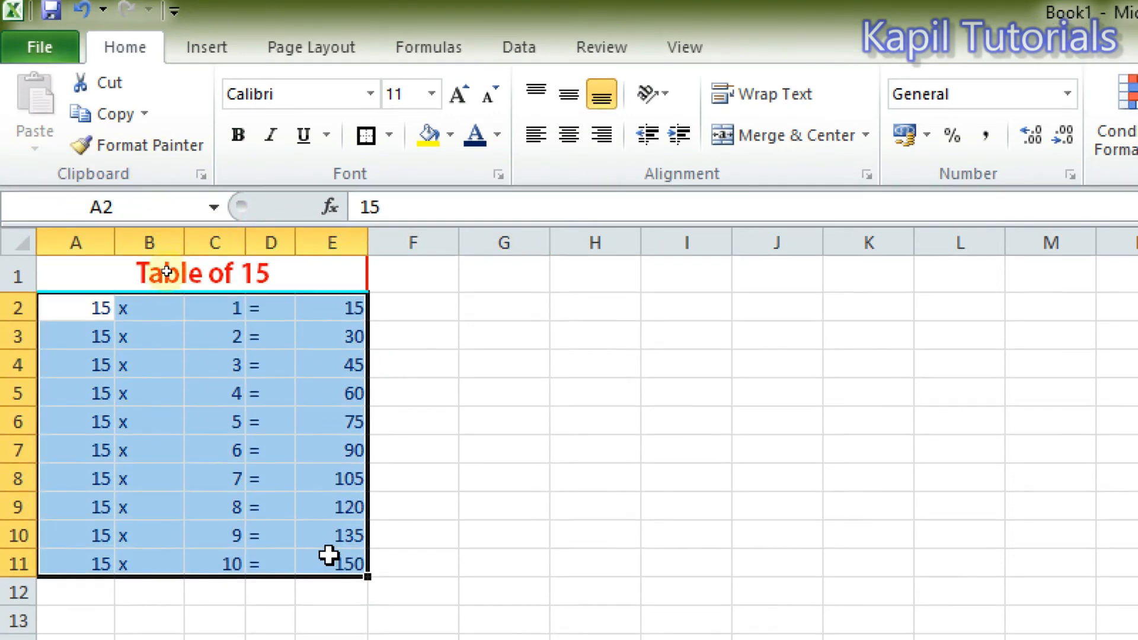
left_click(449, 135)
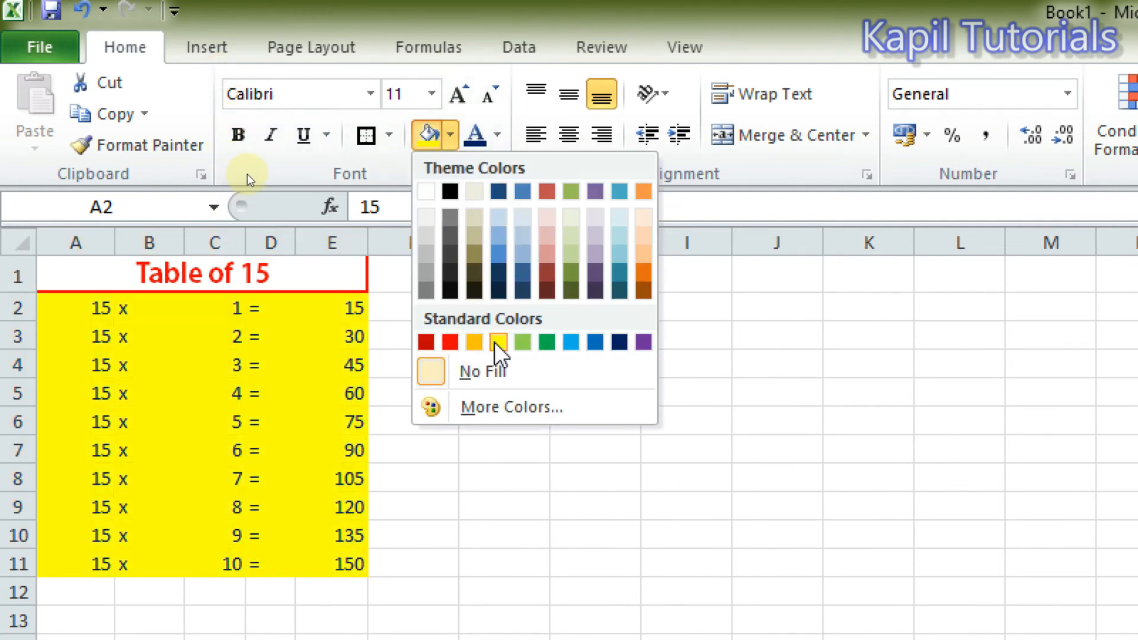
left_click(504, 407)
left_click_drag(919, 383, 805, 99)
left_click(755, 151)
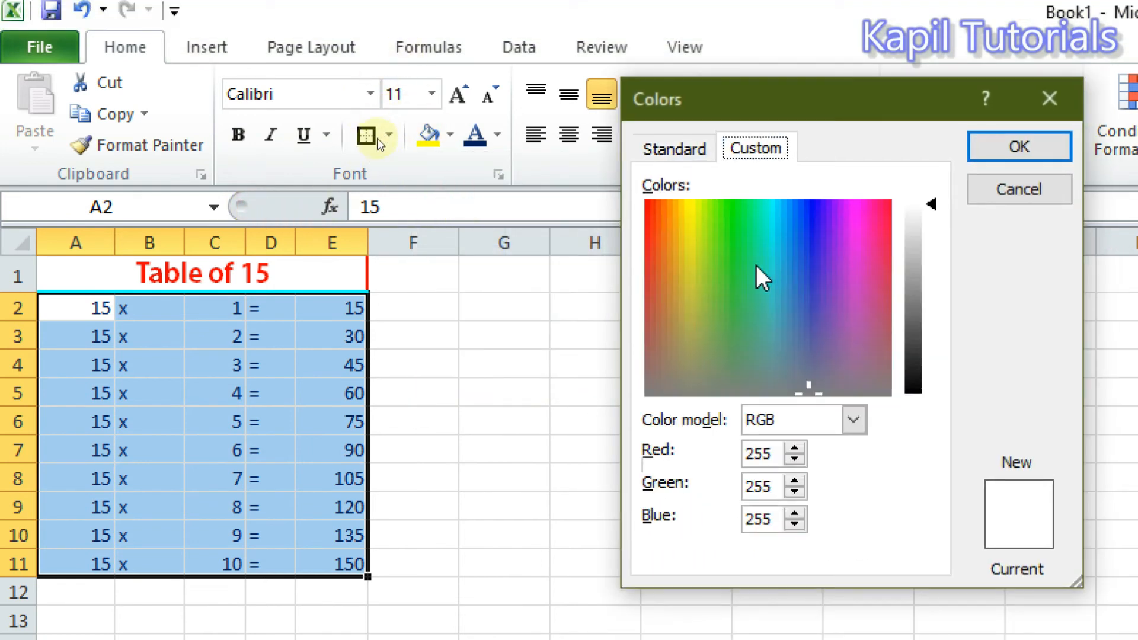
left_click(699, 216)
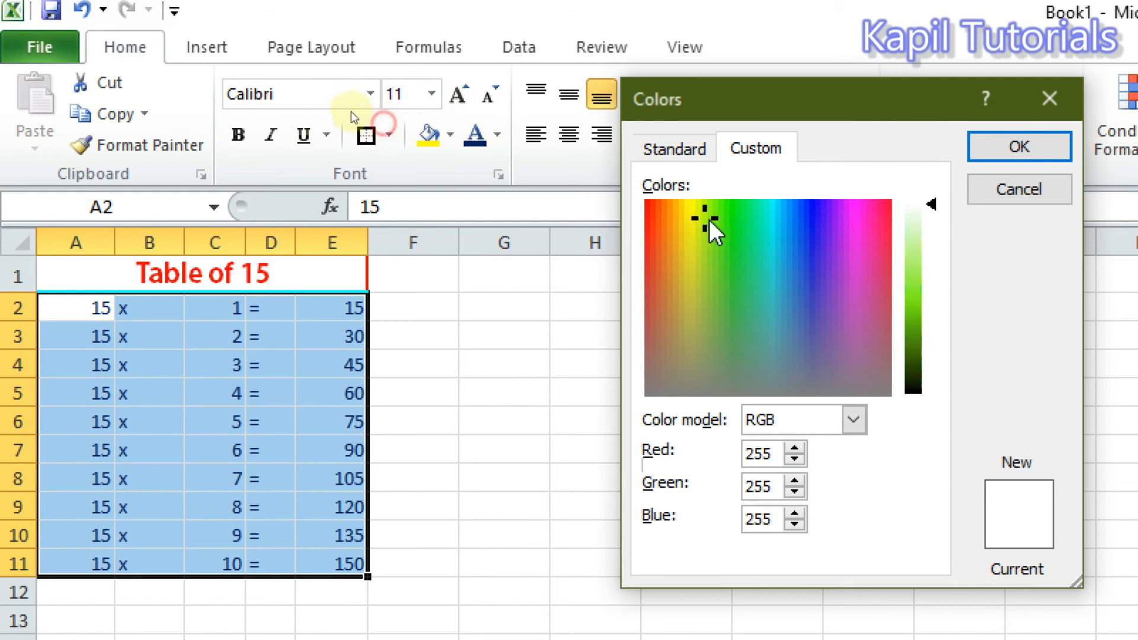
left_click_drag(935, 209, 923, 240)
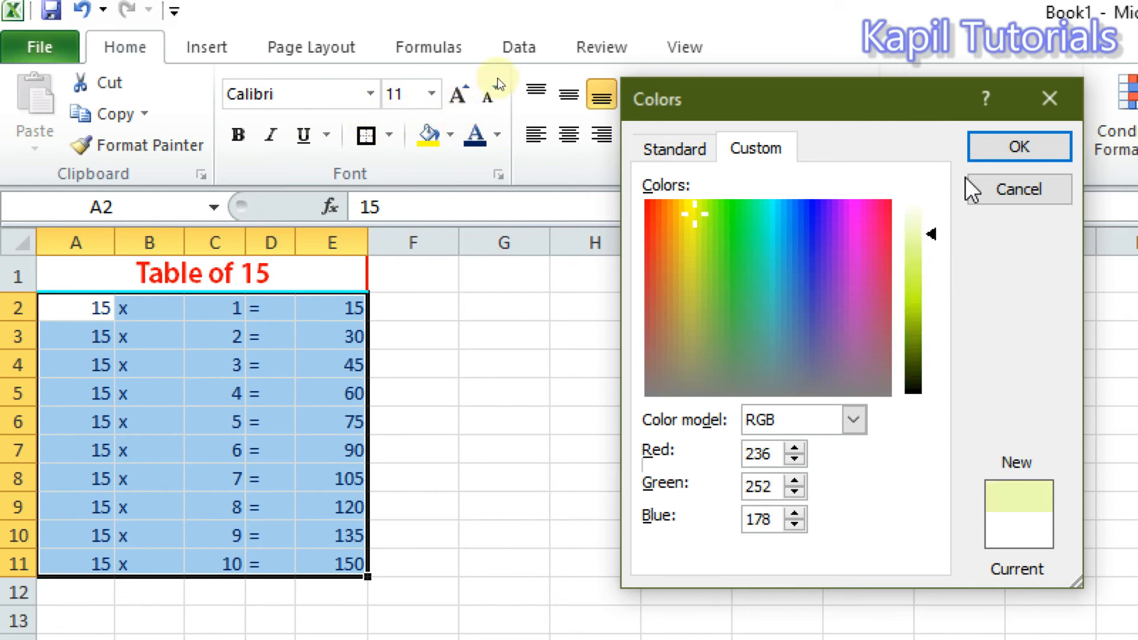
left_click(1007, 146)
left_click(461, 371)
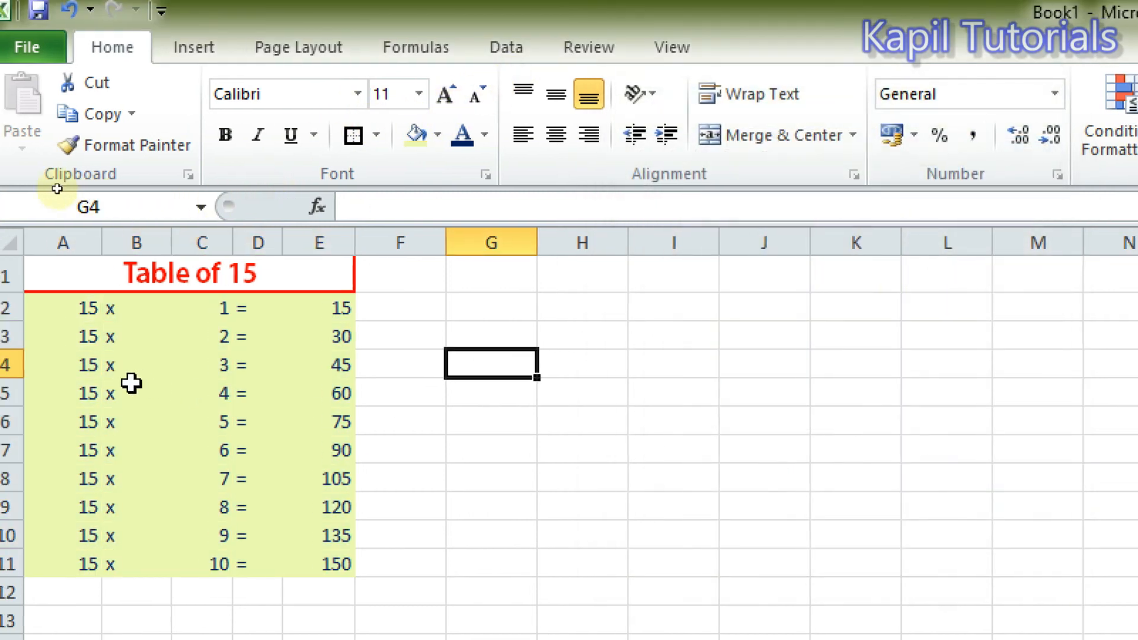
Apply All Borders to the multiplication rows in A2:E11.
left_click_drag(69, 306, 321, 552)
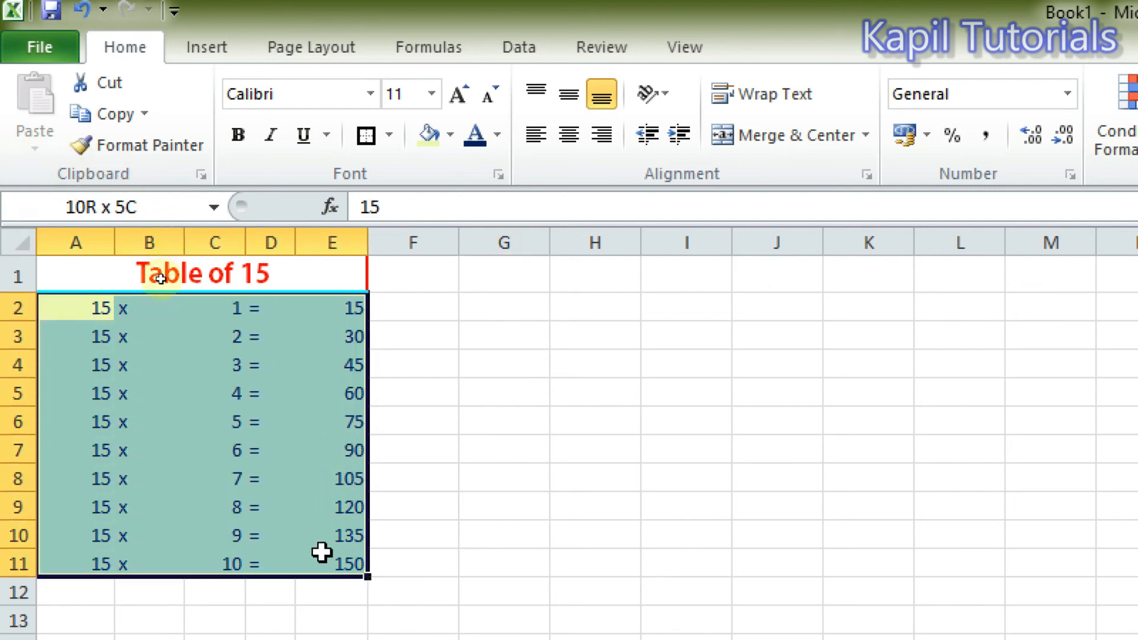
left_click(389, 136)
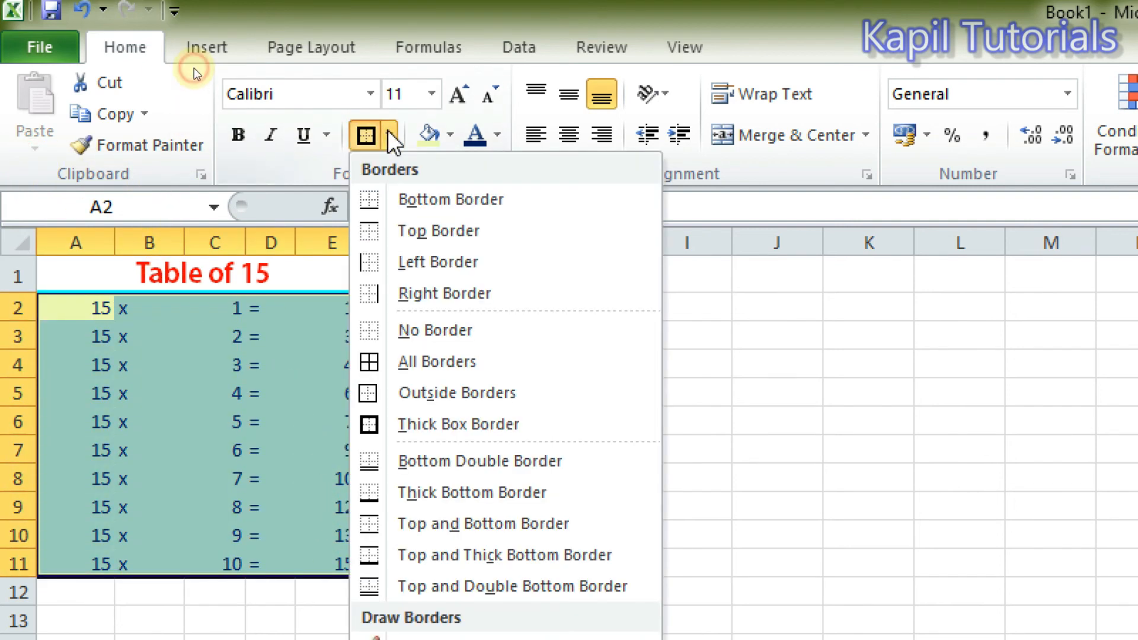
left_click(373, 363)
left_click(253, 396)
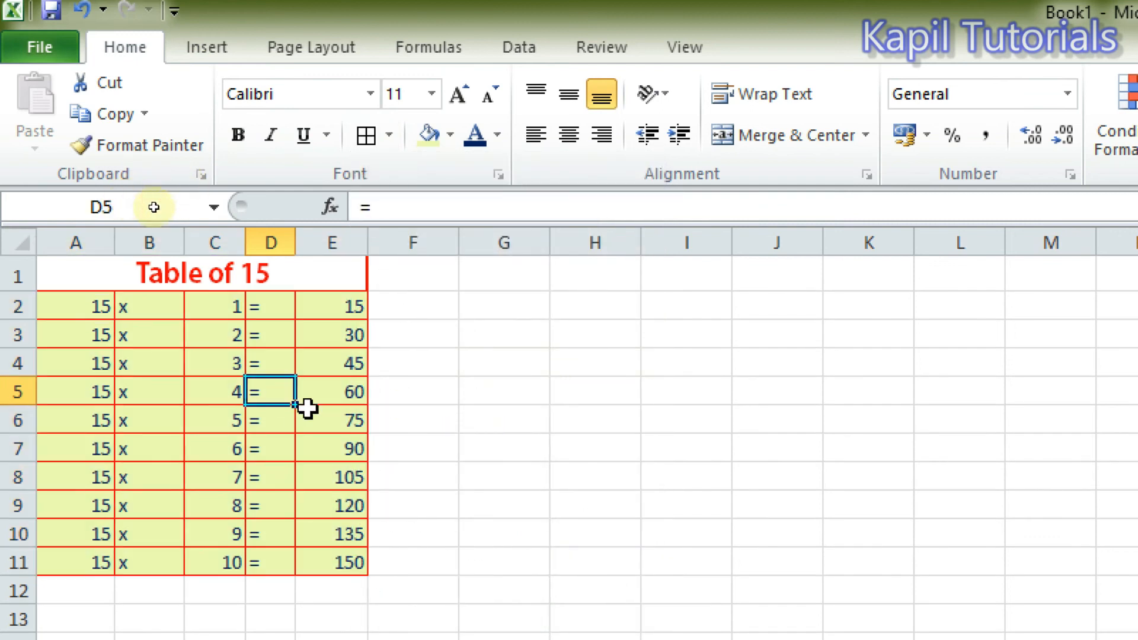
Set the border line color to purple and apply All Borders to cells A2:E11.
left_click_drag(70, 302, 304, 558)
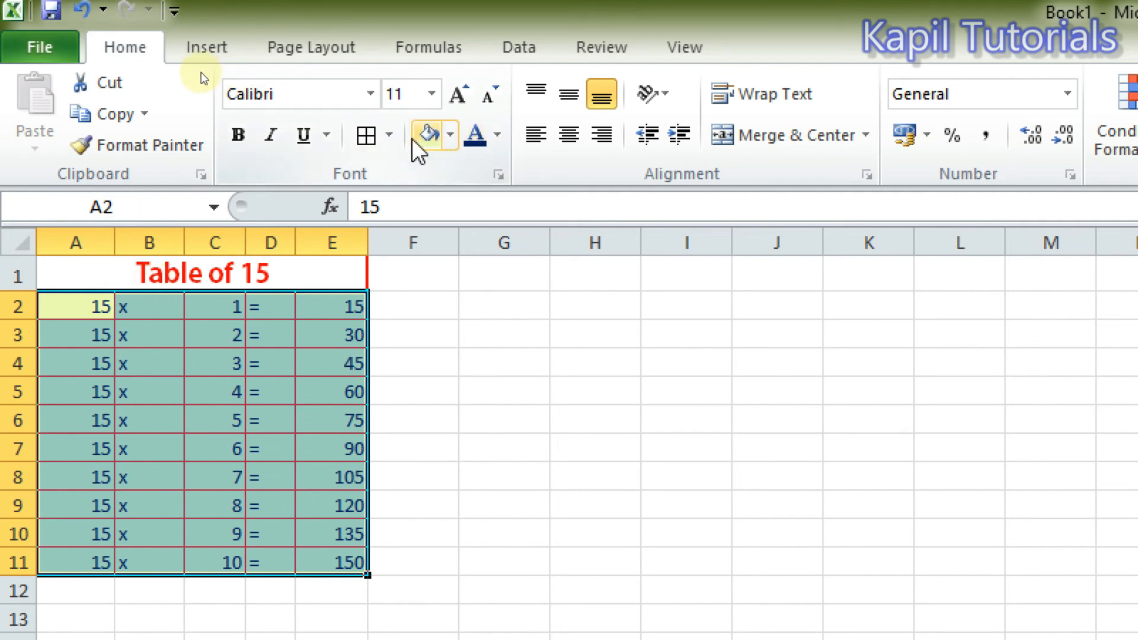
left_click(391, 136)
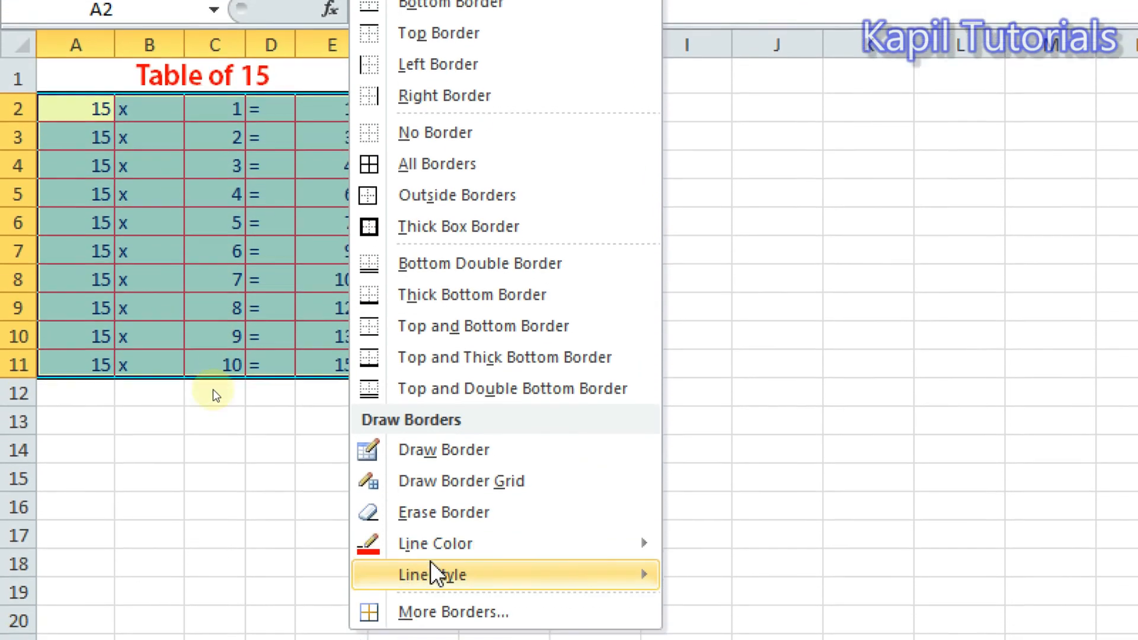
mouse_move(420, 548)
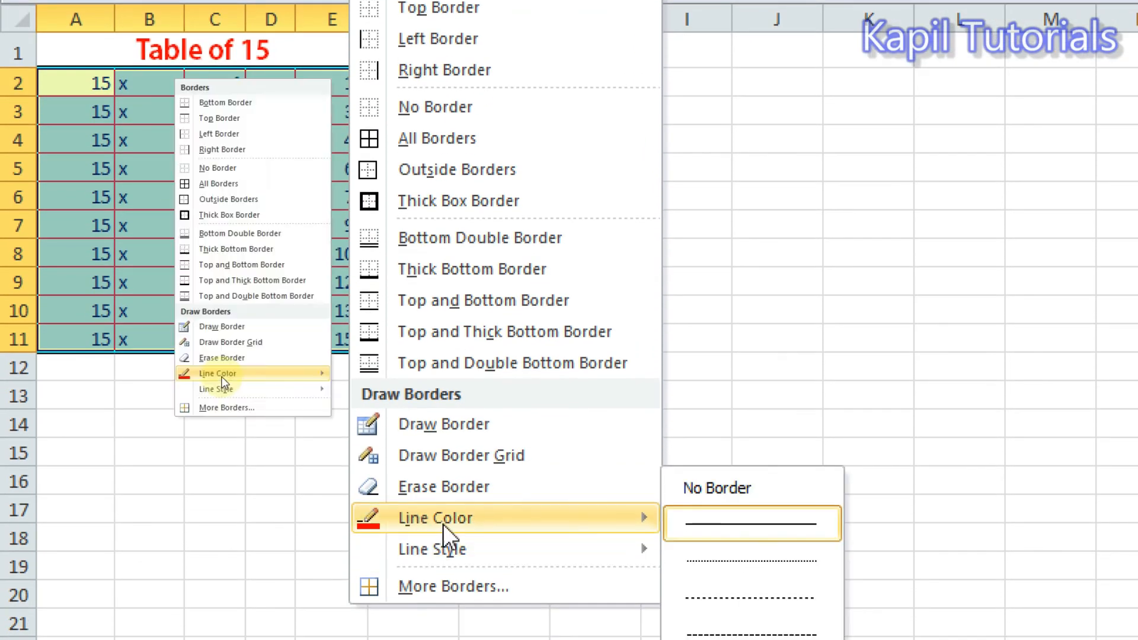
mouse_move(442, 524)
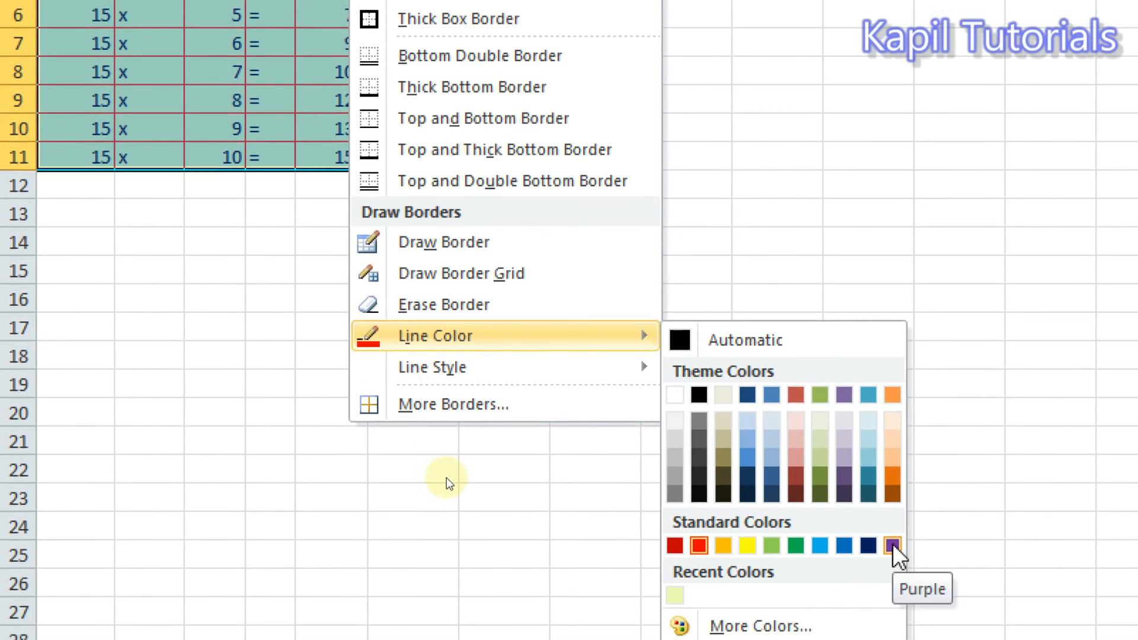
left_click(893, 544)
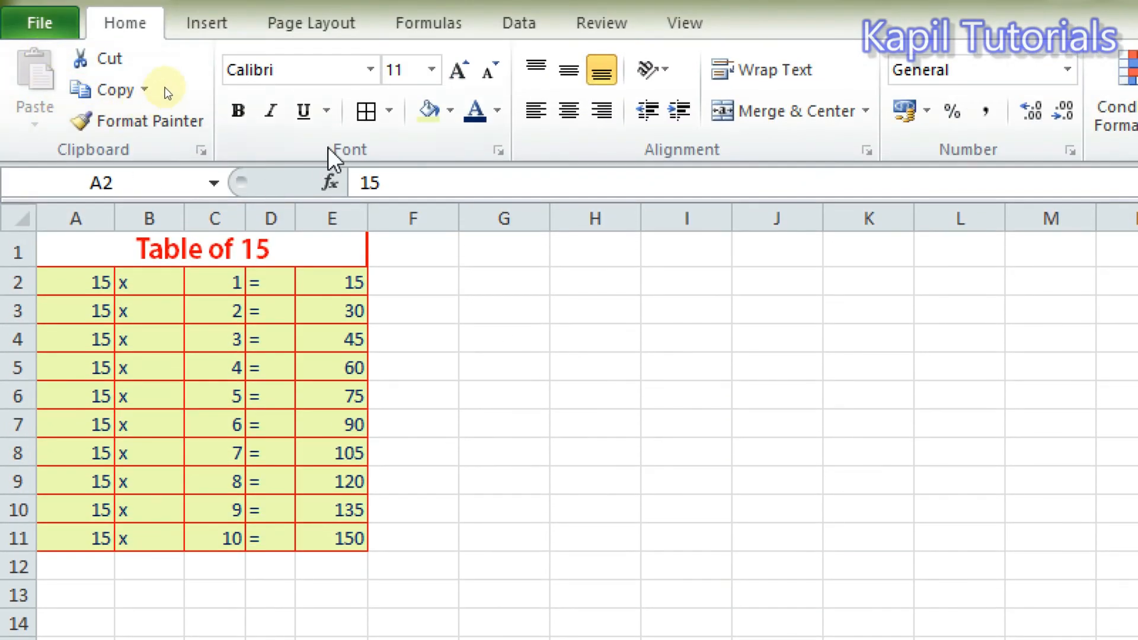
left_click(363, 111)
left_click(320, 376)
left_click(441, 418)
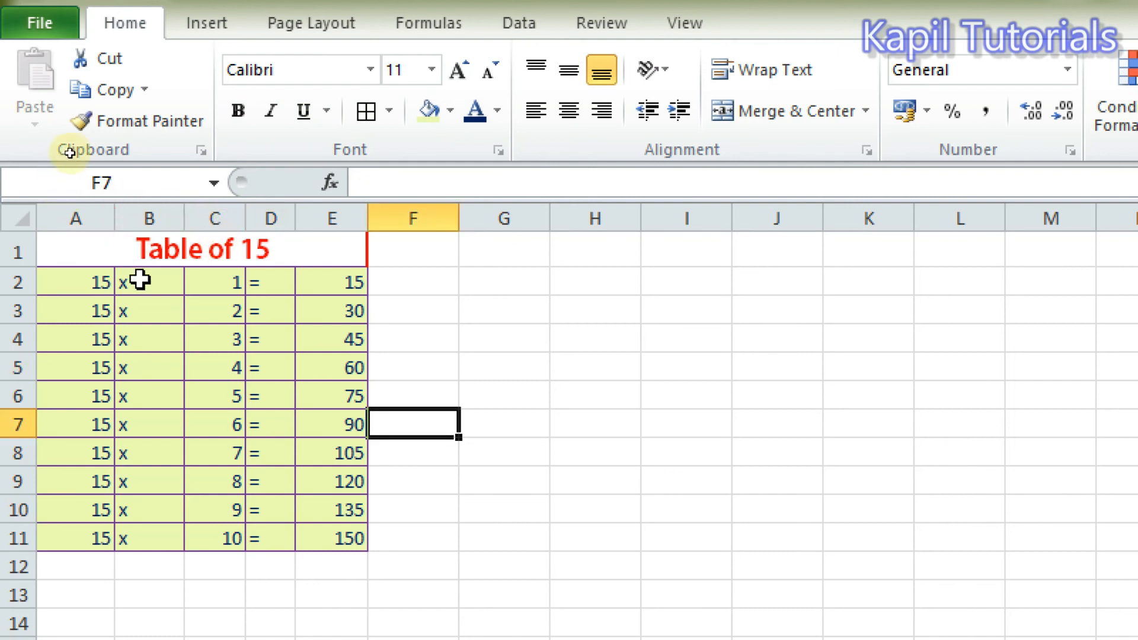
Angle the text in cells A2:E11 counterclockwise.
left_click(184, 247)
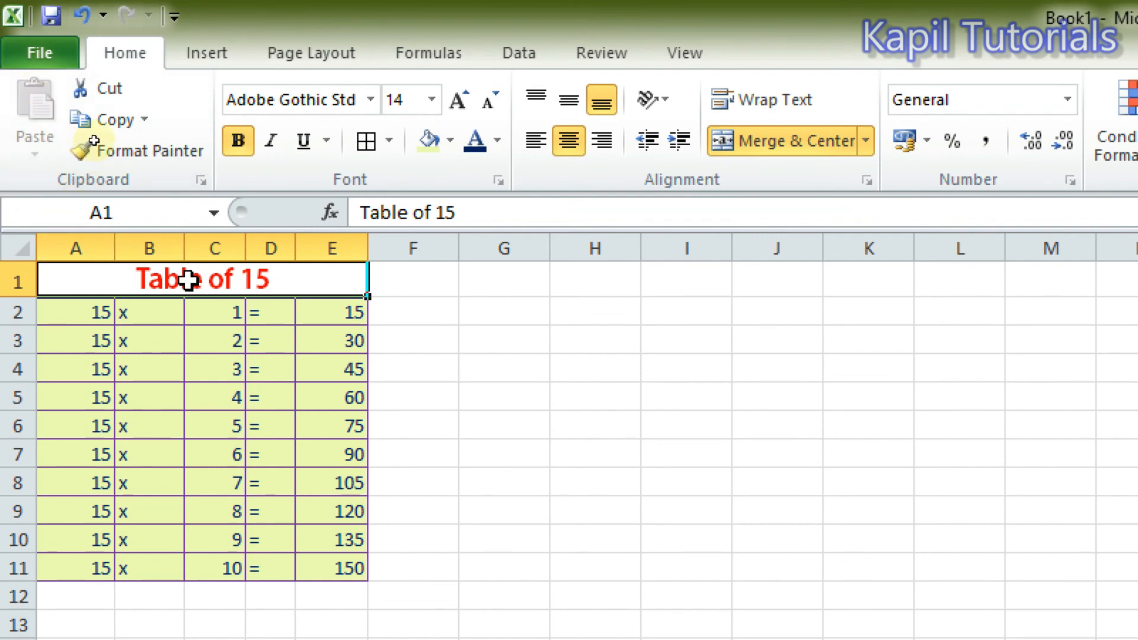
left_click_drag(73, 312, 303, 558)
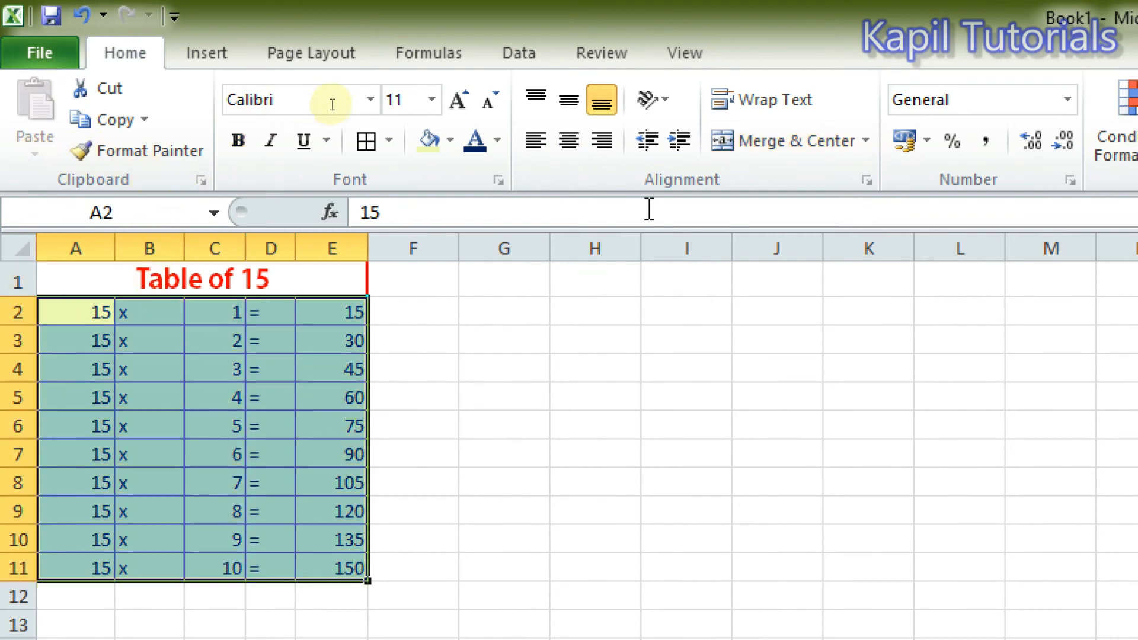
left_click(659, 101)
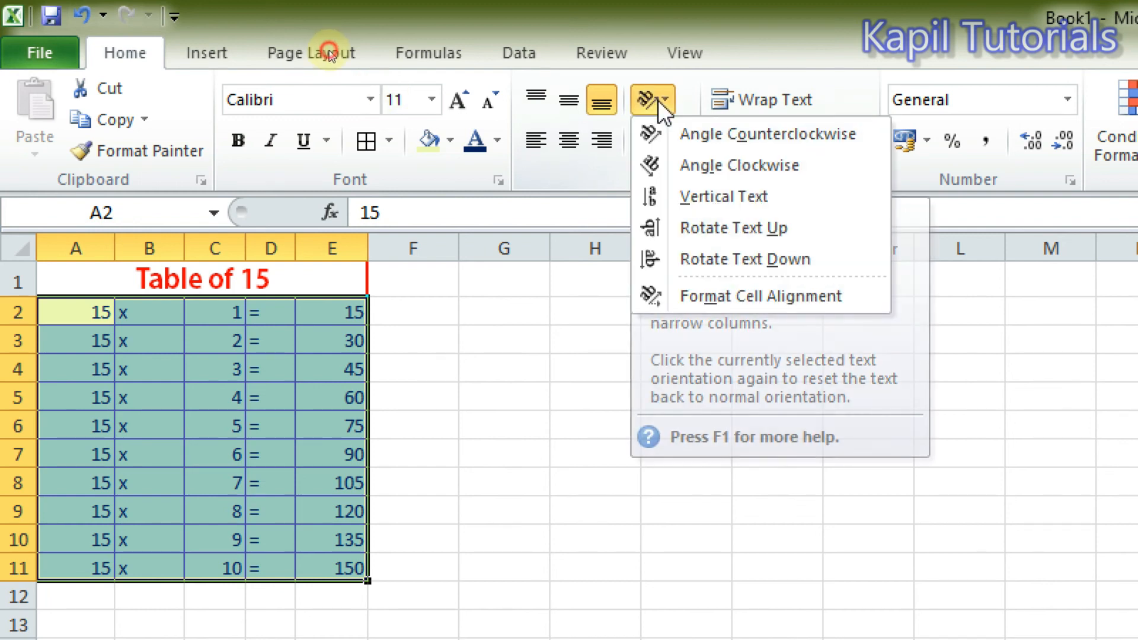
left_click(686, 132)
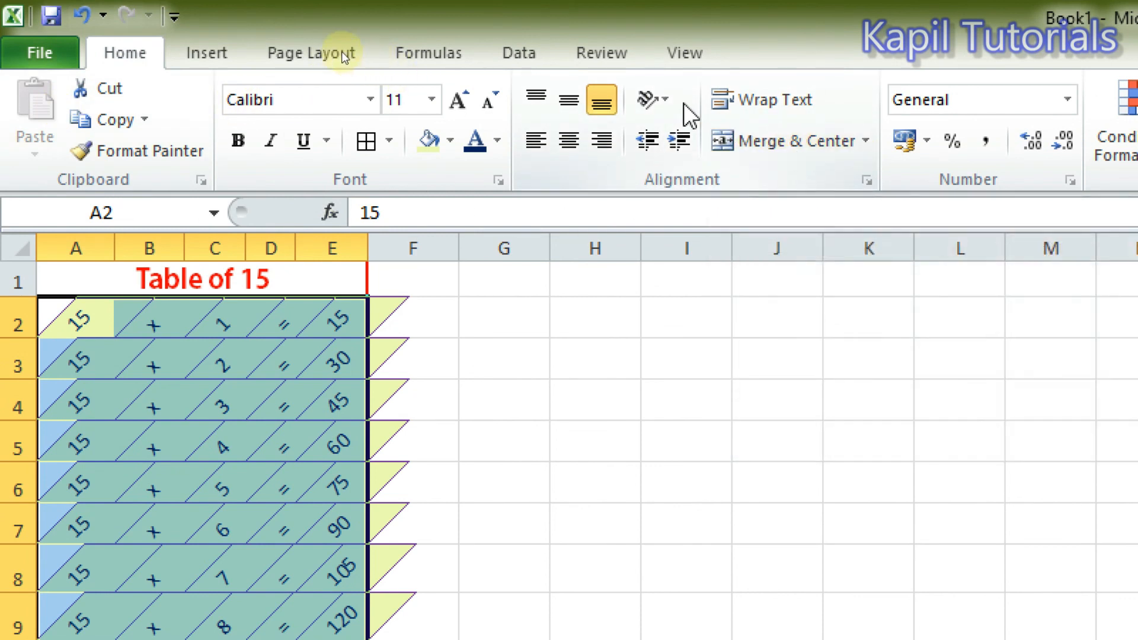
Set the text orientation of cells A2:E11 back to 0 degrees through the cell alignment settings.
left_click(653, 100)
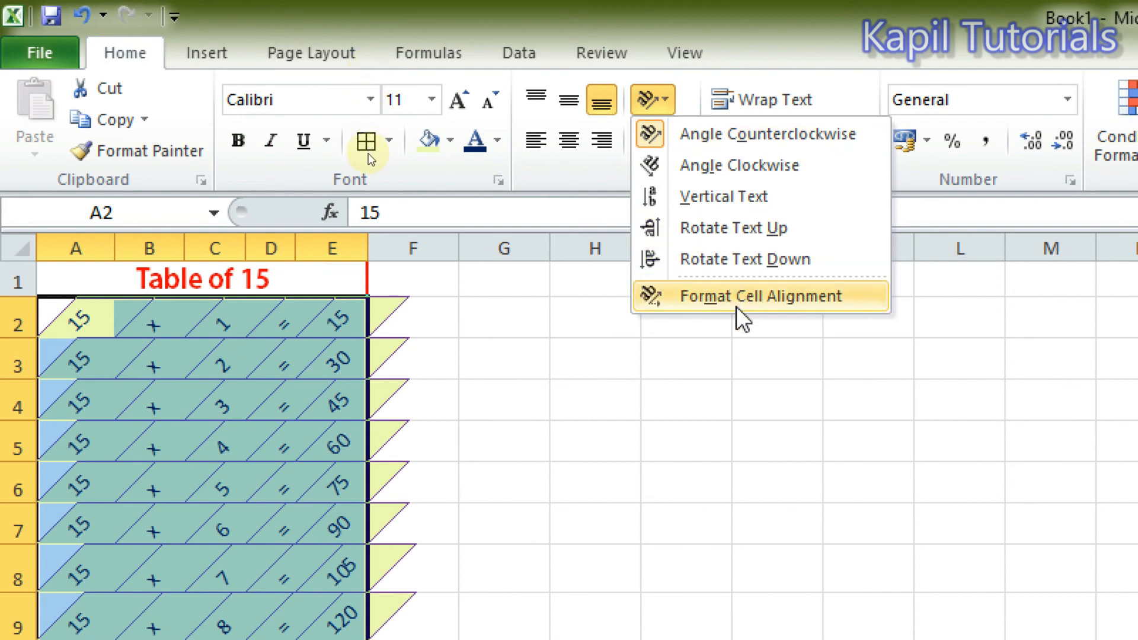
left_click(741, 290)
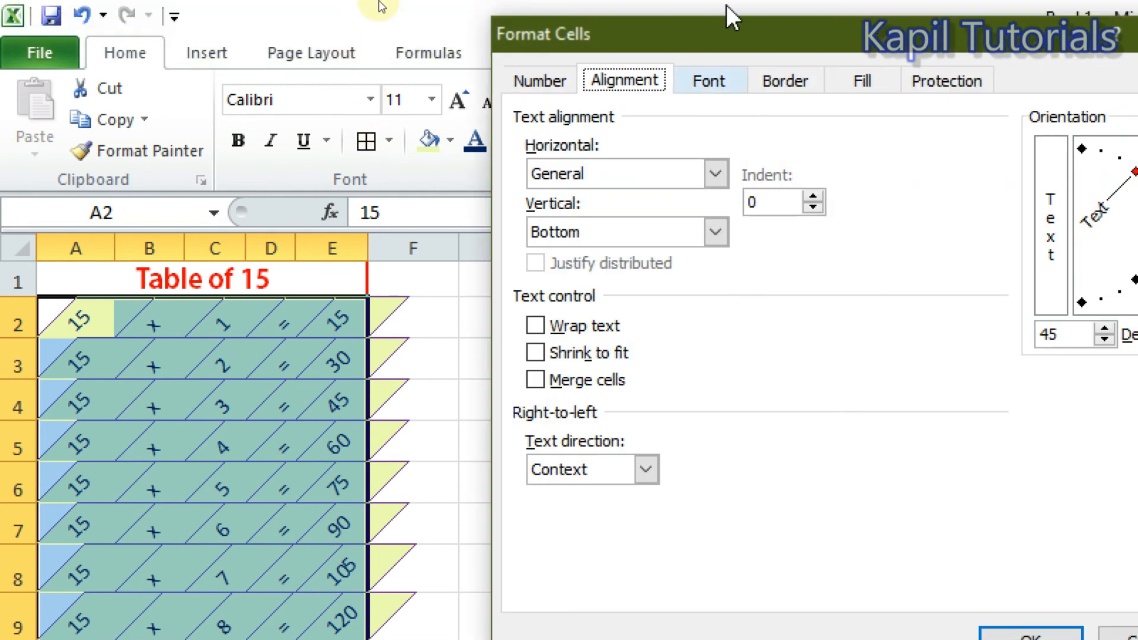
left_click_drag(844, 29, 418, 27)
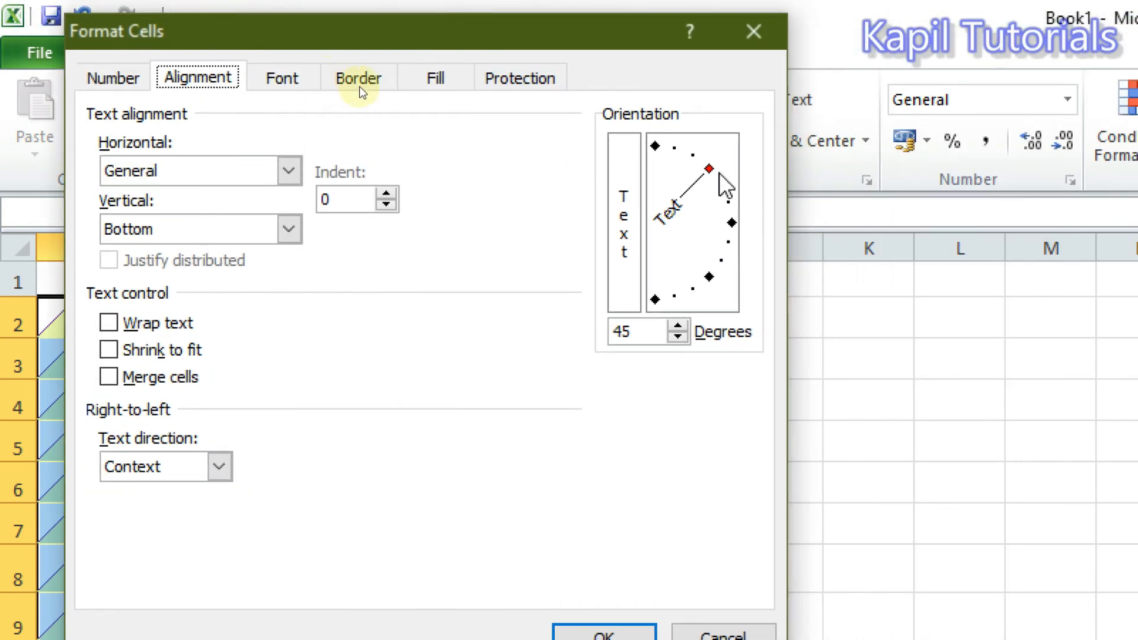
left_click_drag(710, 170, 731, 222)
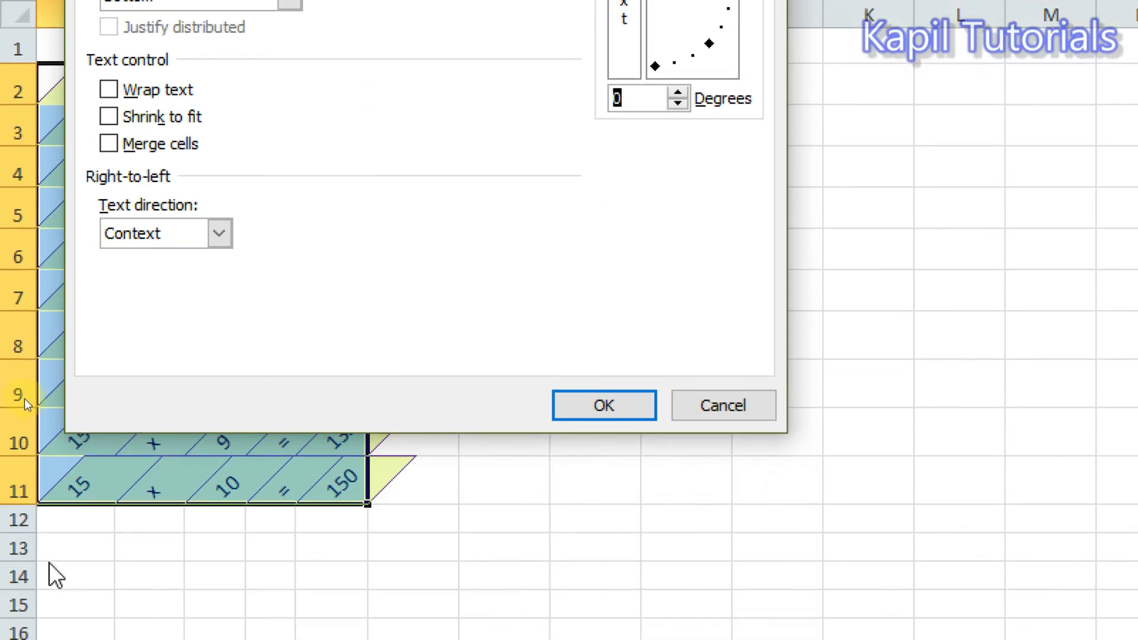
left_click(603, 400)
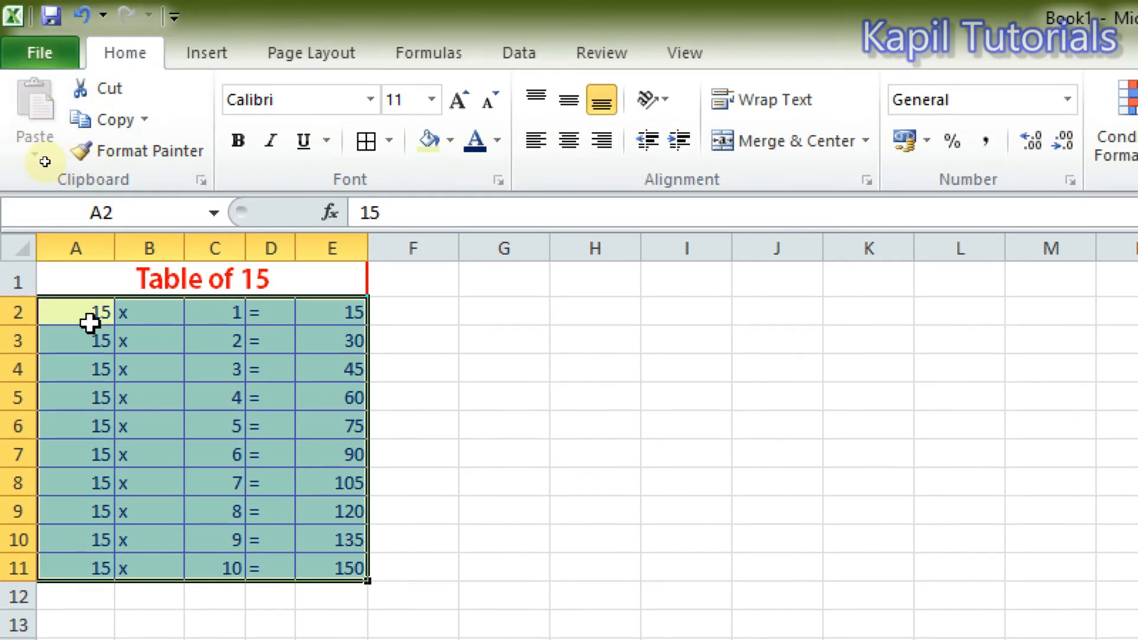
Rotate the merged title "Table of 15" to 26 degrees through the cell alignment settings.
left_click(172, 285)
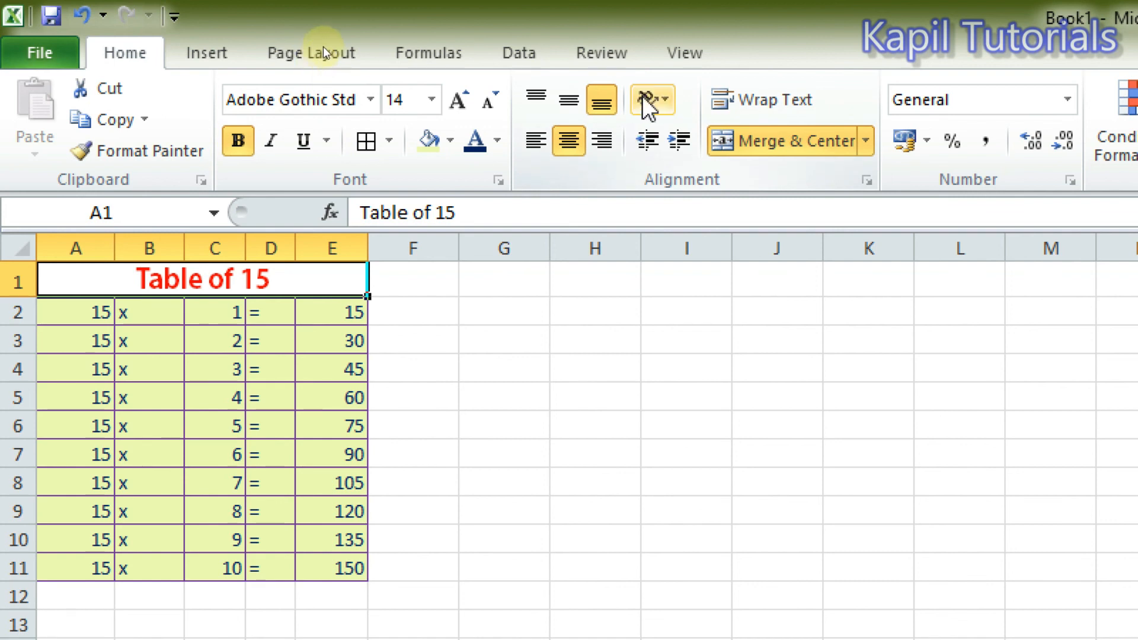
left_click(663, 111)
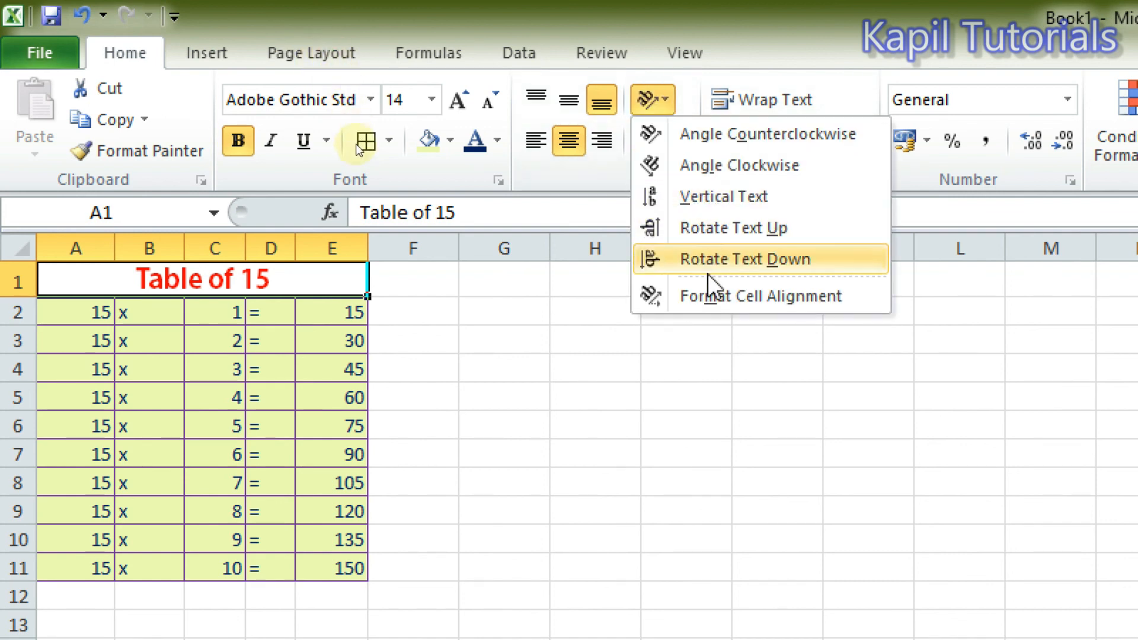
left_click(719, 297)
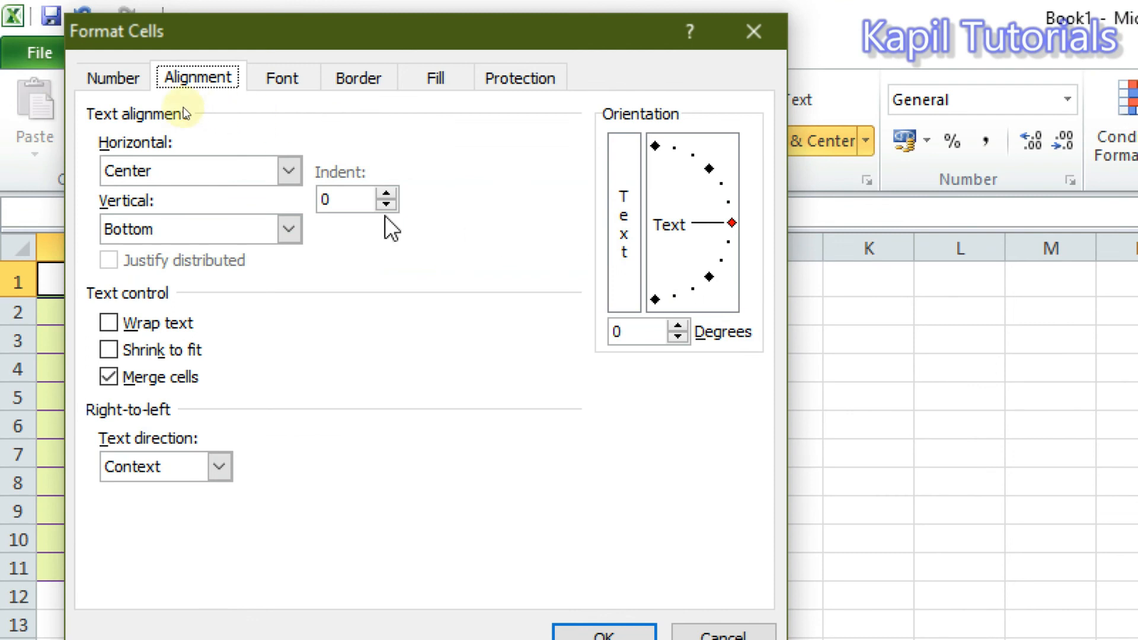
left_click_drag(733, 223, 733, 208)
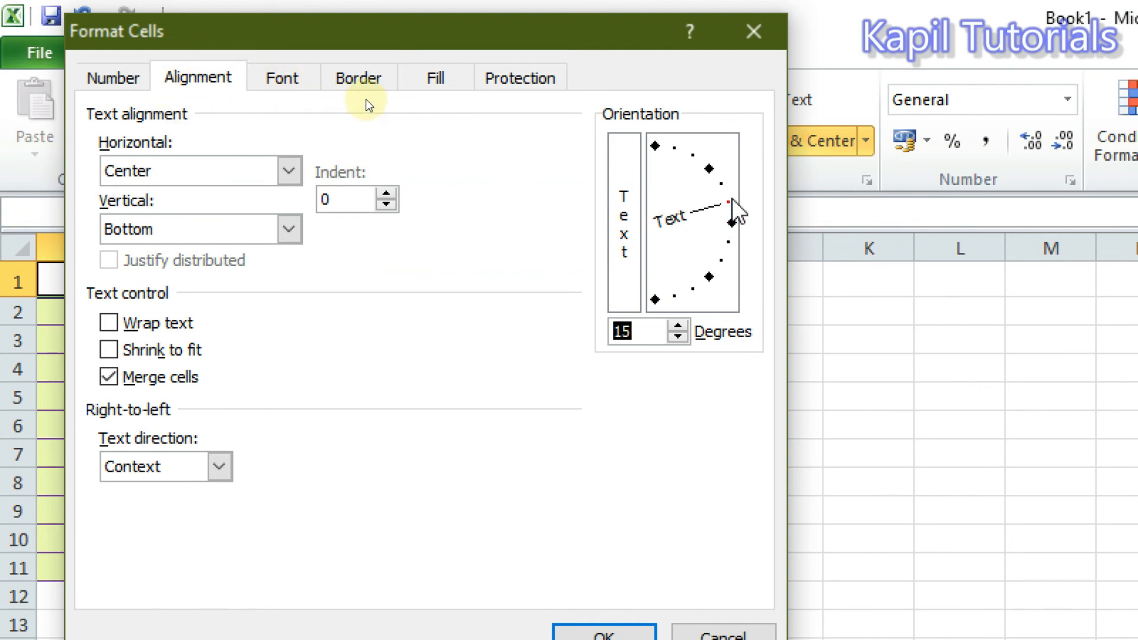
left_click_drag(733, 201, 733, 192)
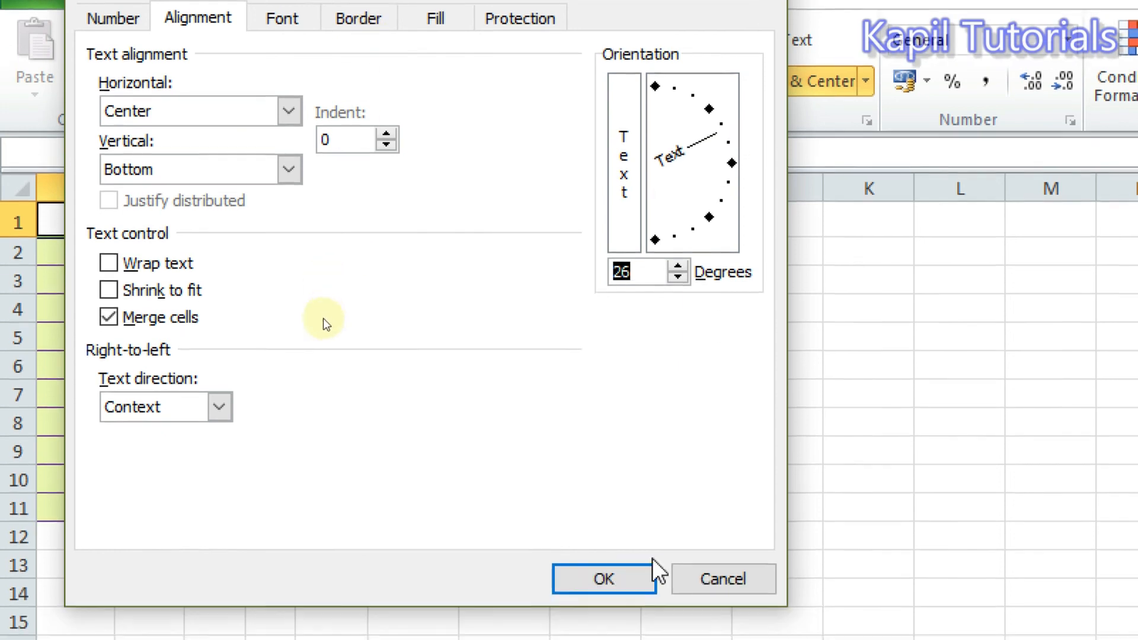
left_click(607, 637)
left_click(426, 334)
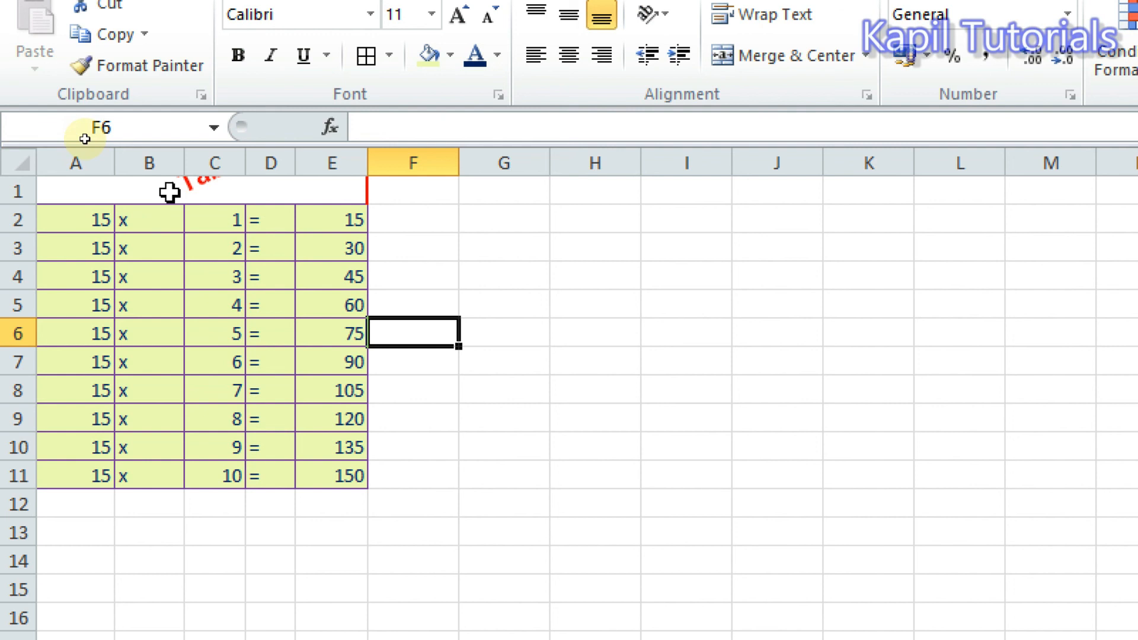
Increase the height of row 1 to fit the whole slanted title, trimming the excess space above it.
left_click_drag(10, 204, 18, 324)
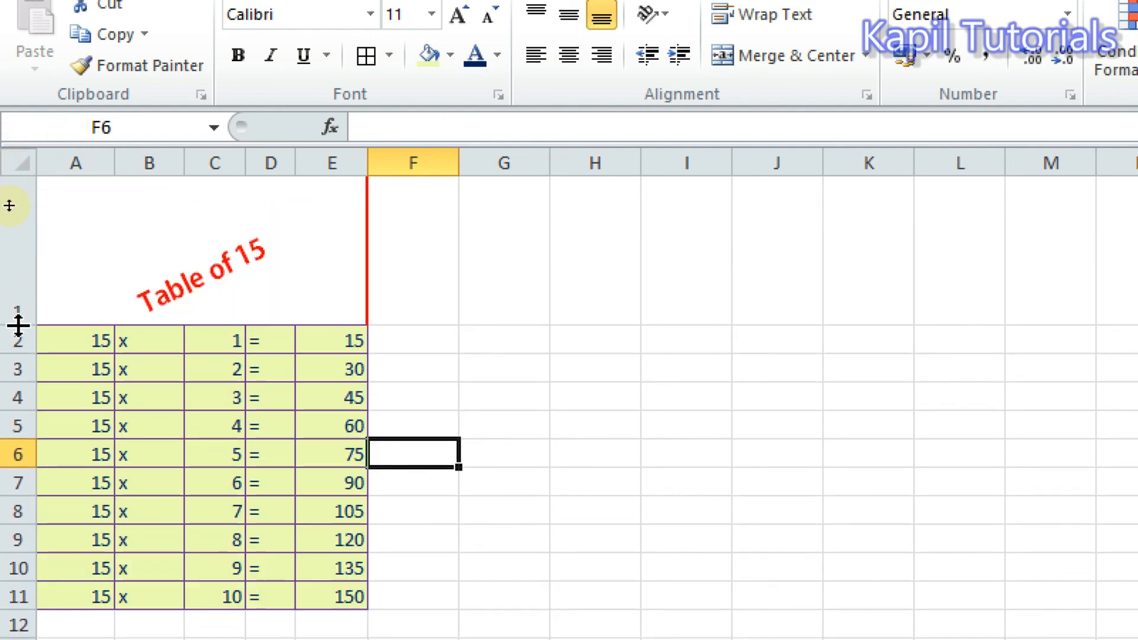
left_click(555, 420)
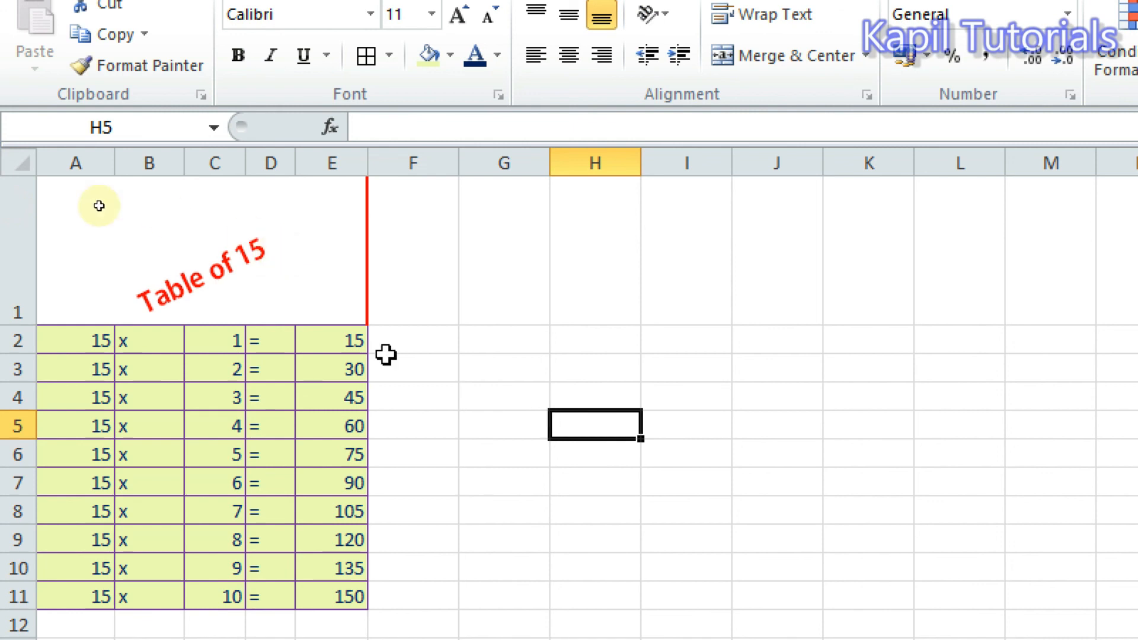
left_click_drag(16, 324, 17, 299)
left_click(527, 396)
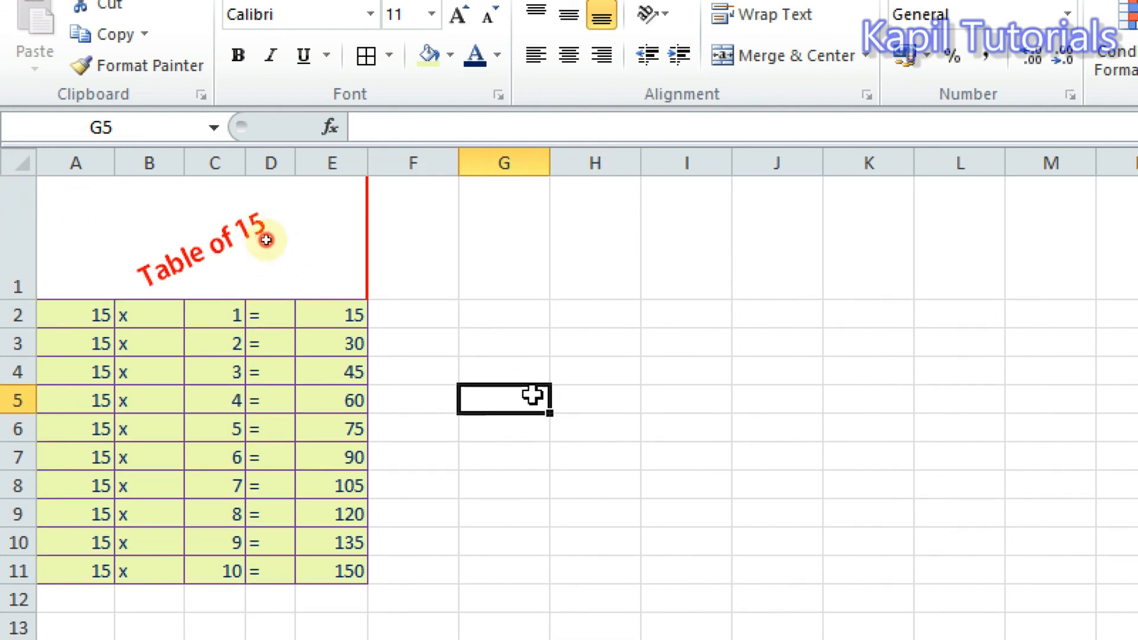